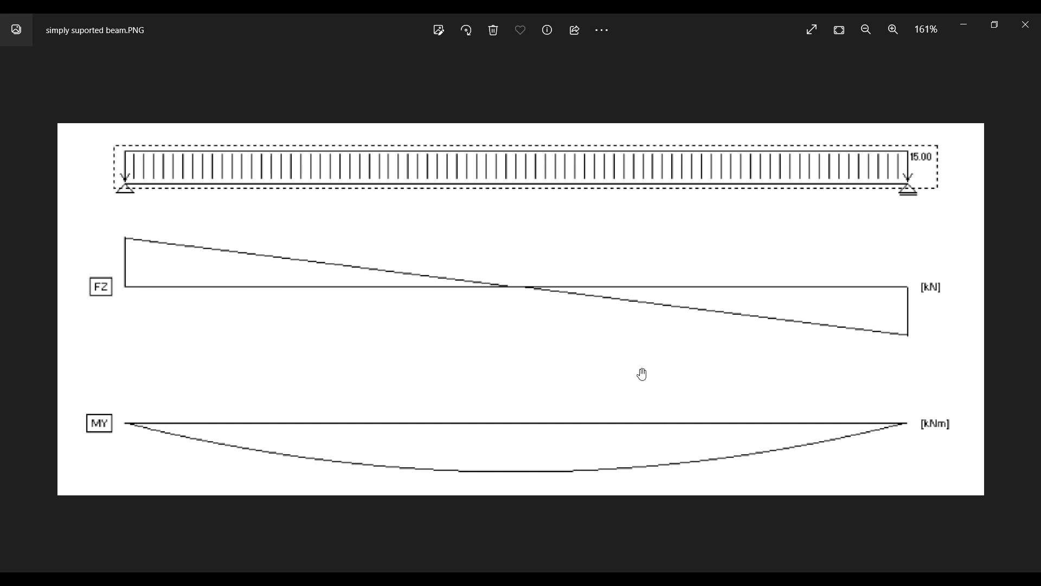
# Step: Place the shear and moment diagram image beside the CAD drawing and examine the first simply supported beam's elevation
pyautogui.scroll(-3, 668, 519)
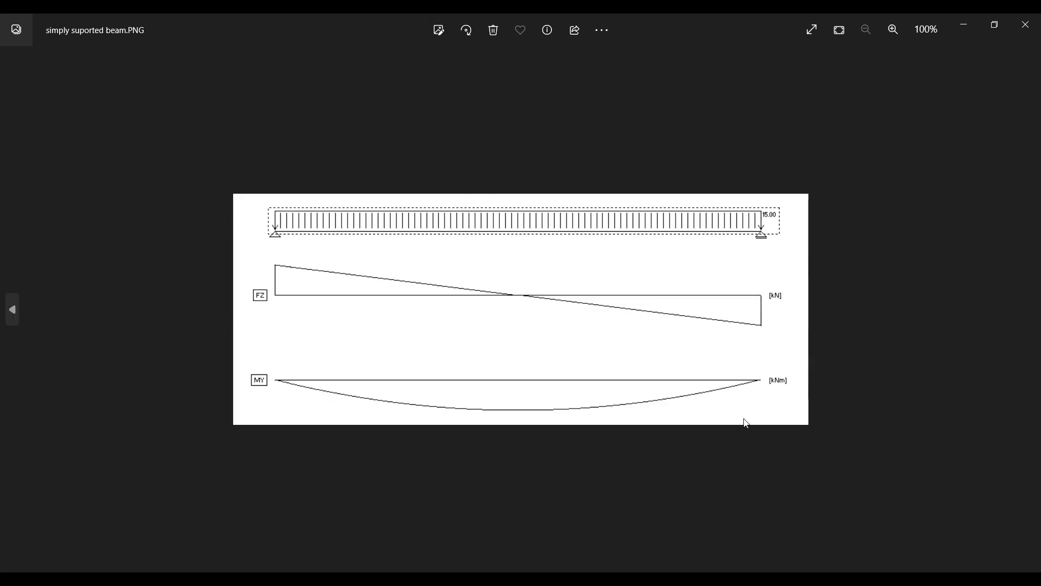
pyautogui.click(984, 26)
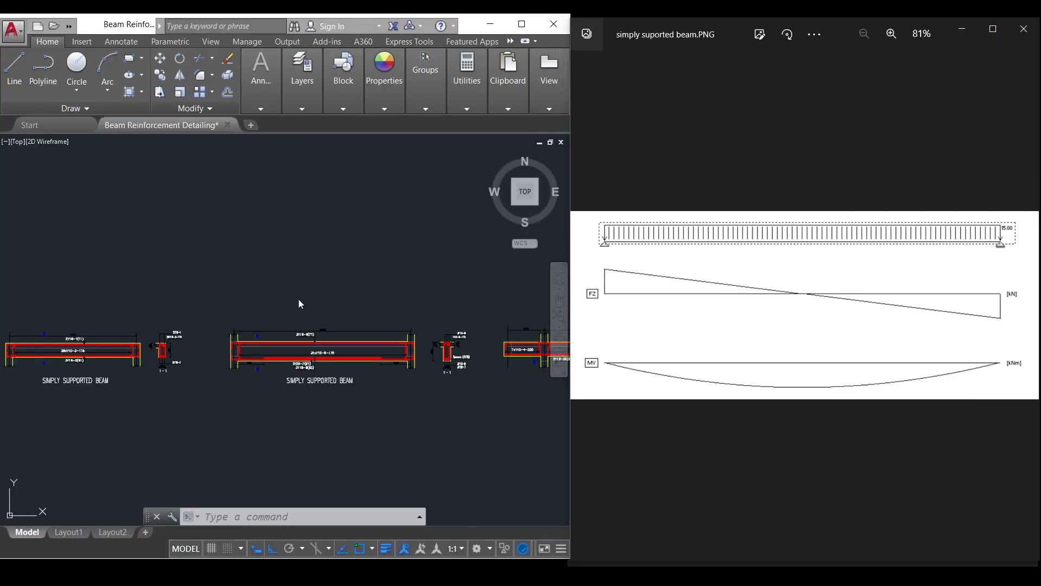
pyautogui.scroll(5, 156, 333)
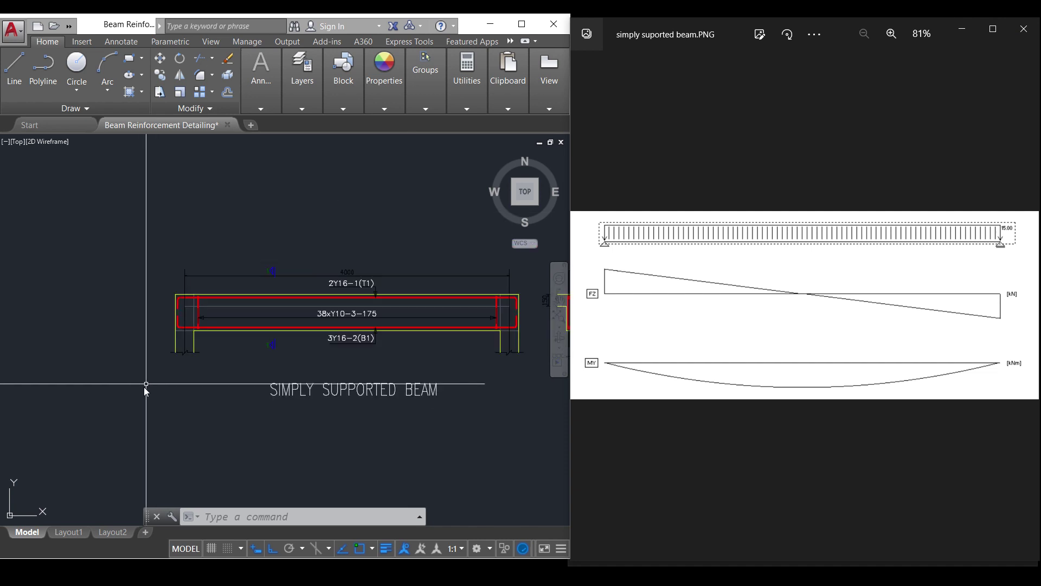
pyautogui.scroll(2, 253, 330)
pyautogui.scroll(-2, 77, 340)
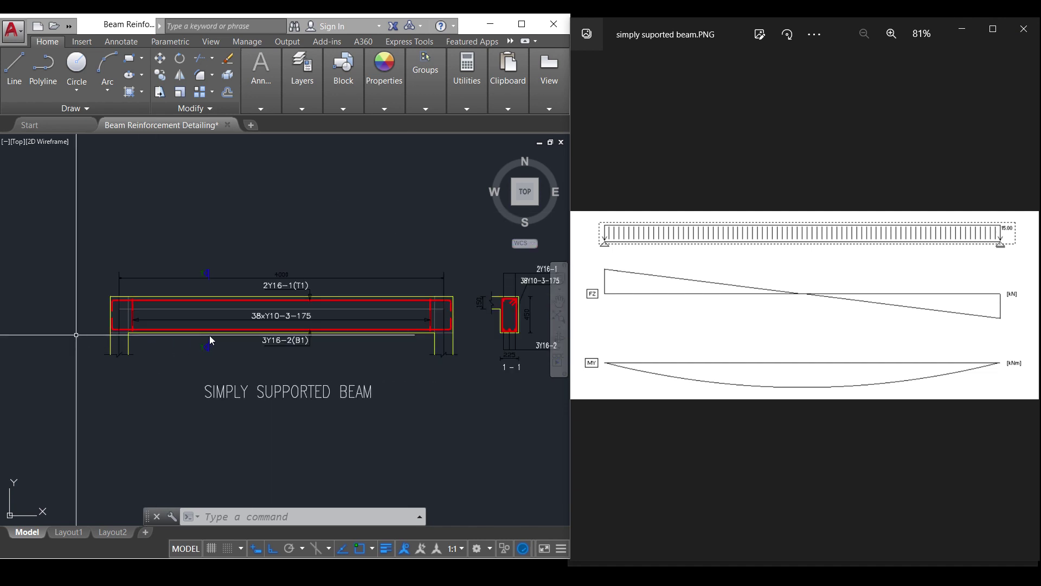
pyautogui.click(213, 351)
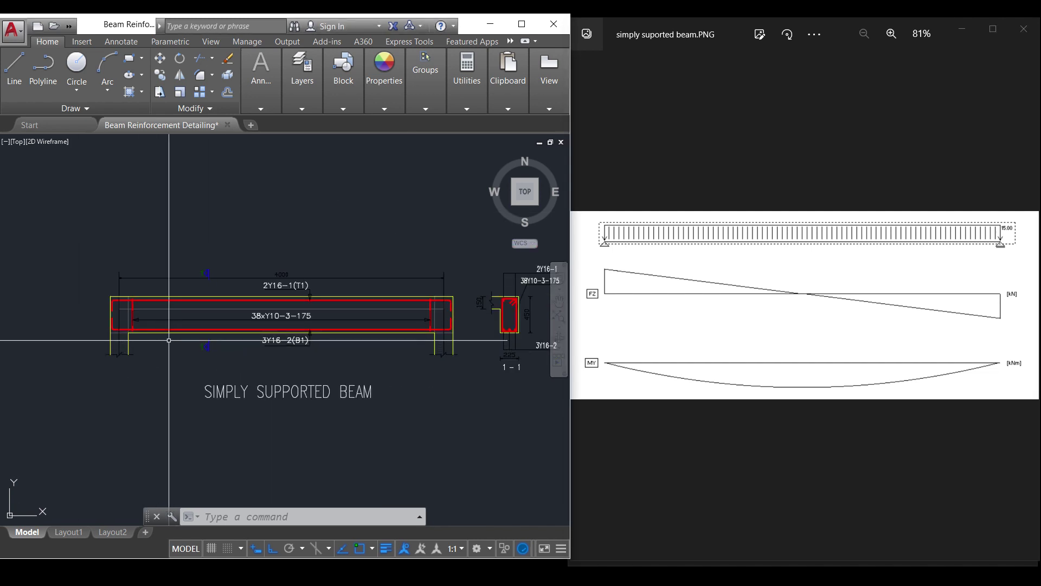
# Step: Examine the bottom reinforcement label 3Y16-2(B1) on the simply supported beam's elevation
pyautogui.scroll(2, 115, 337)
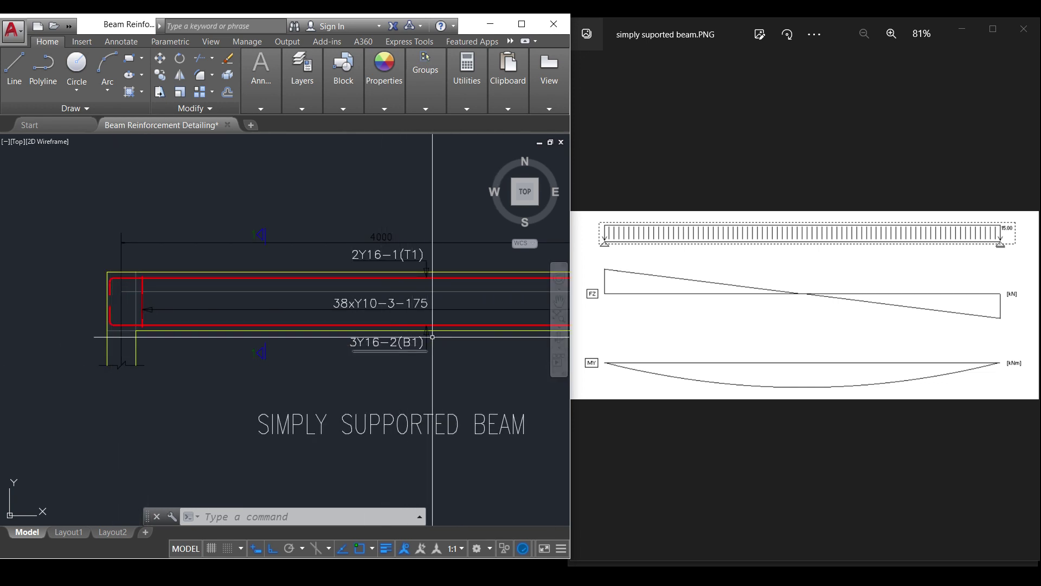
pyautogui.scroll(2, 439, 334)
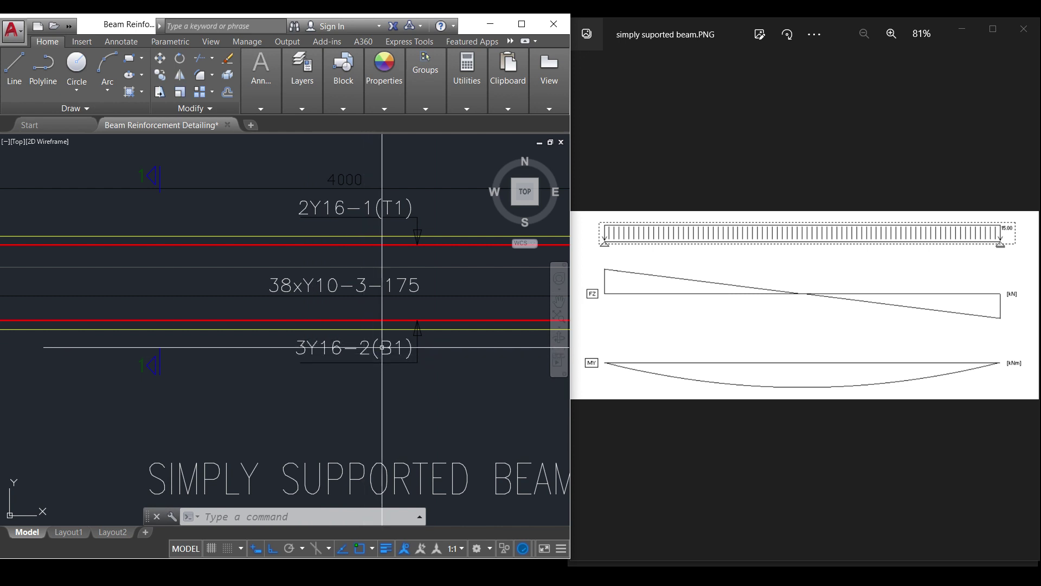
pyautogui.scroll(2, 355, 335)
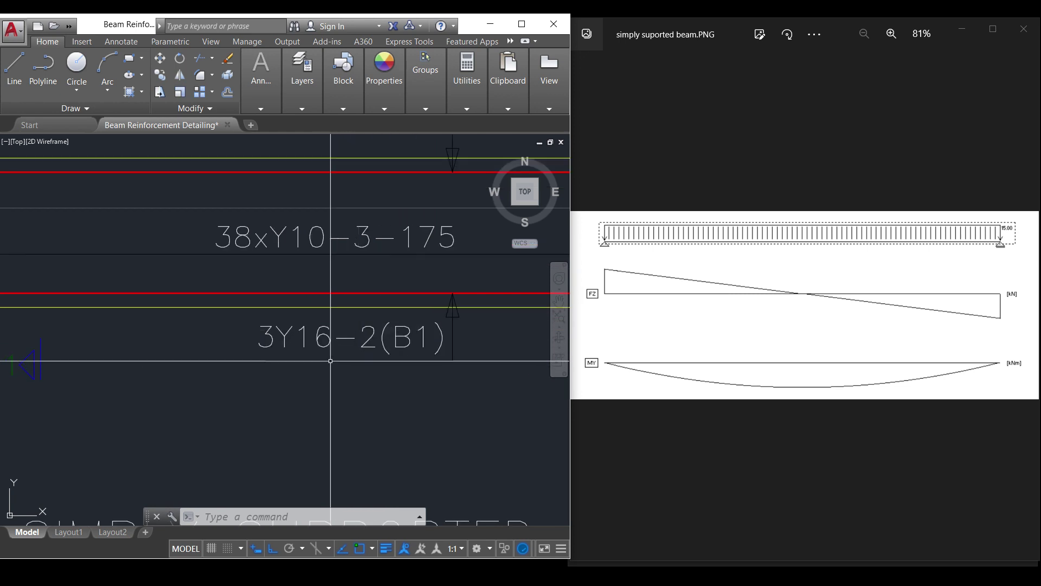
pyautogui.click(247, 321)
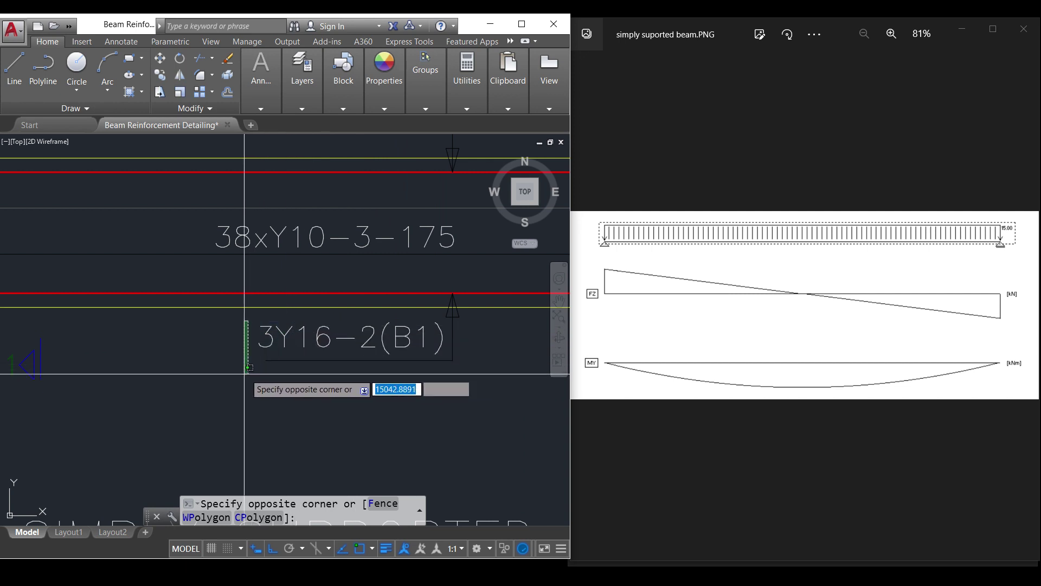
pyautogui.click(233, 357)
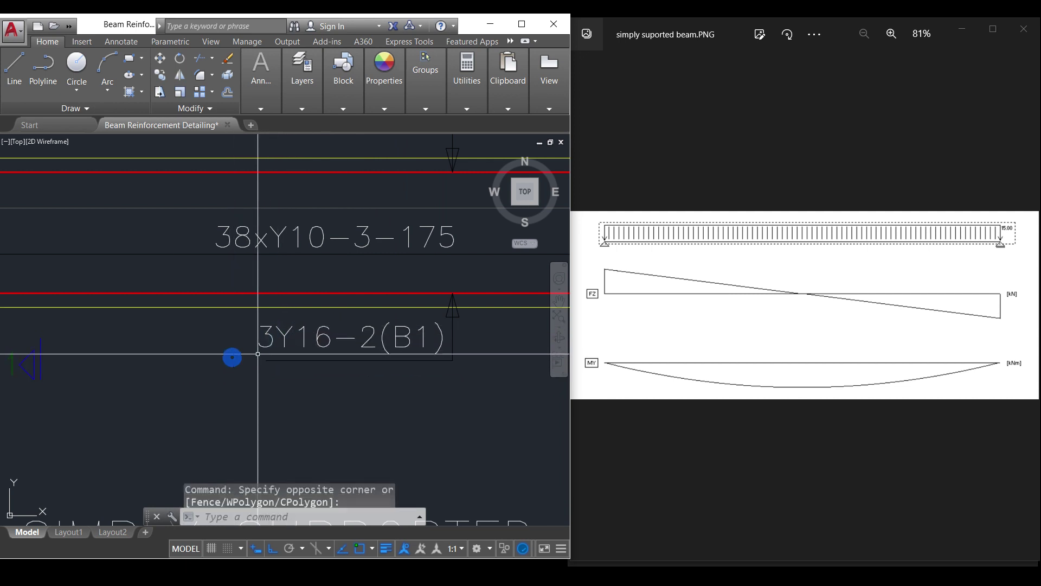
# Step: Open the 3Y16-2(B1) label's text to examine its bar size, bar mark and layer code, and end text editing
pyautogui.doubleClick(283, 339)
pyautogui.scroll(4, 275, 341)
pyautogui.moveTo(274, 336); pyautogui.dragTo(249, 336)
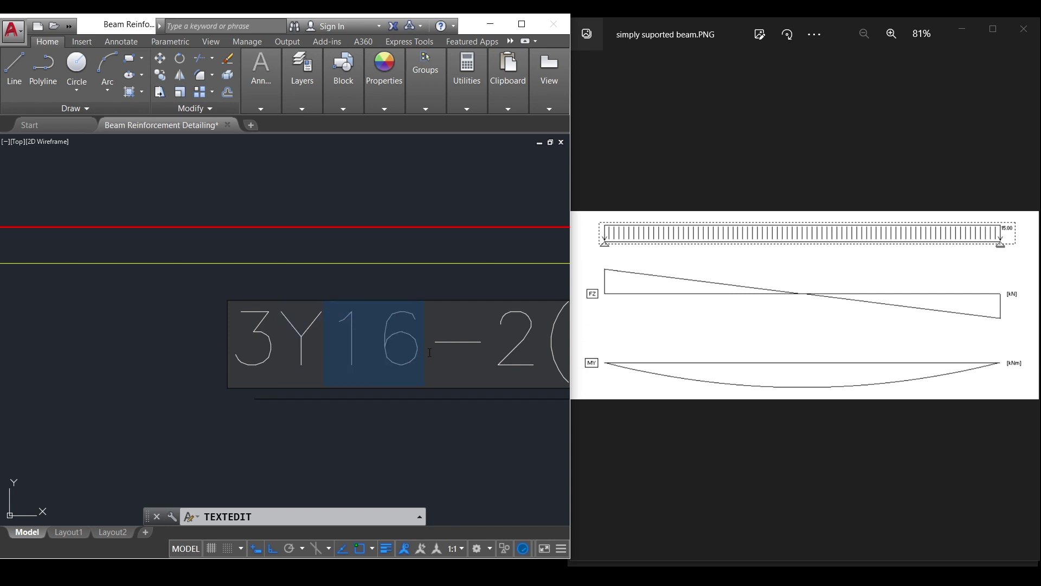
pyautogui.scroll(-2, 285, 343)
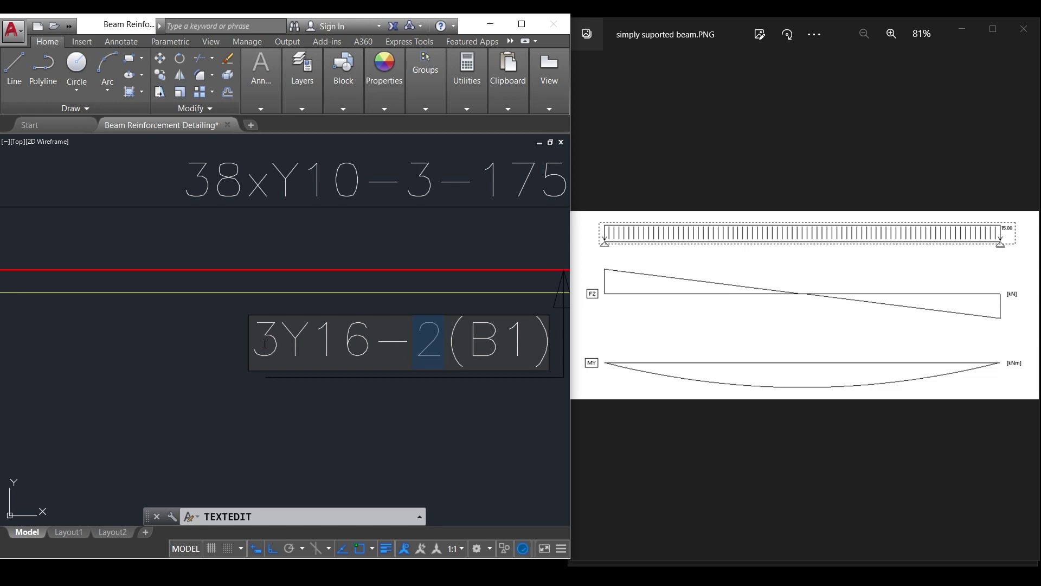
pyautogui.scroll(-2, 266, 343)
pyautogui.scroll(3, 445, 350)
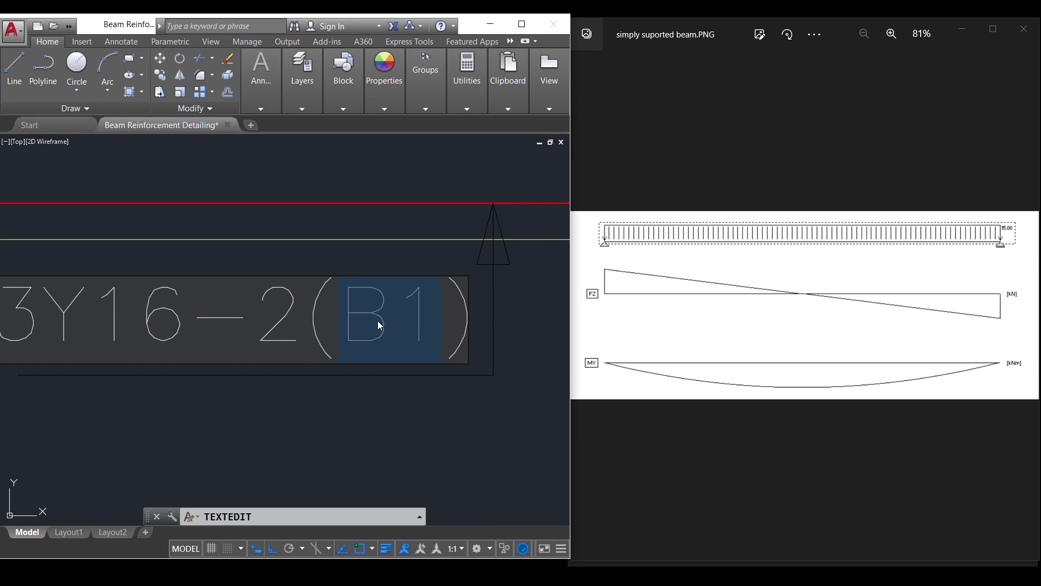
pyautogui.scroll(-3, 251, 344)
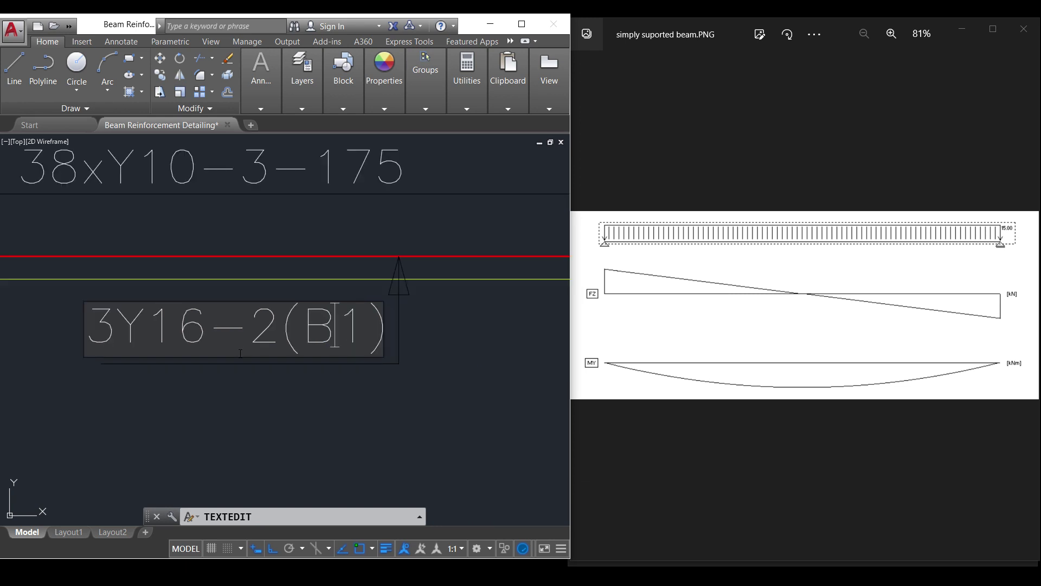
pyautogui.click(167, 318)
pyautogui.scroll(-2, 288, 331)
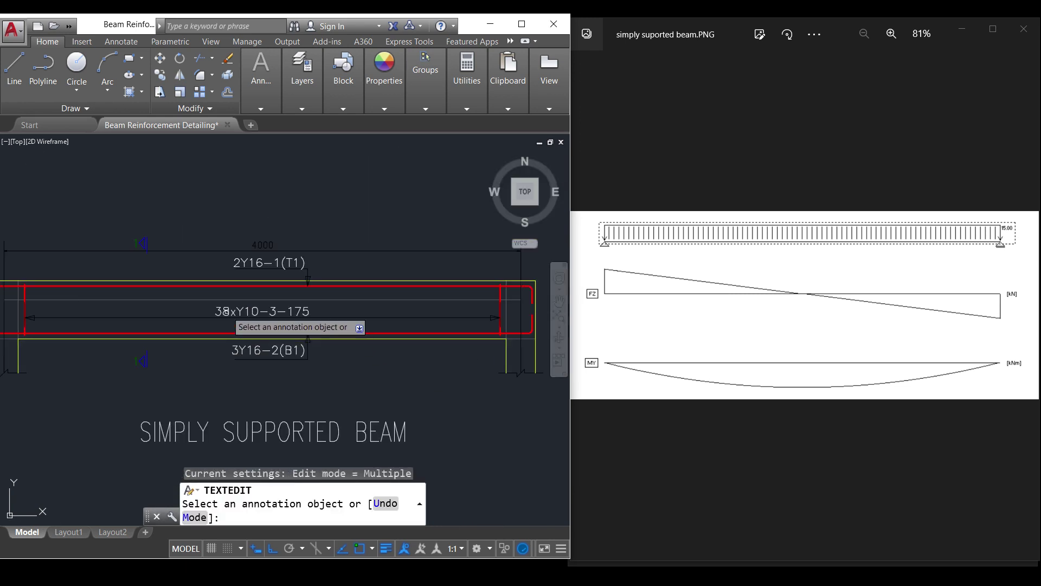
pyautogui.rightClick(273, 296)
pyautogui.click(303, 303)
# Step: Examine the top reinforcement label 2Y16-1(T1) on the beam elevation
pyautogui.scroll(4, 344, 310)
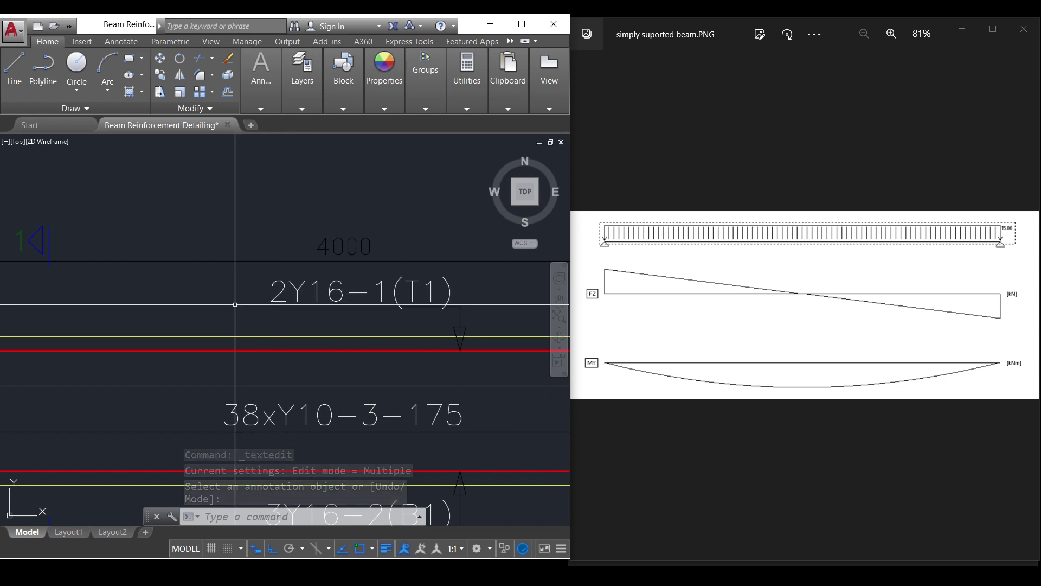
pyautogui.scroll(-4, 271, 303)
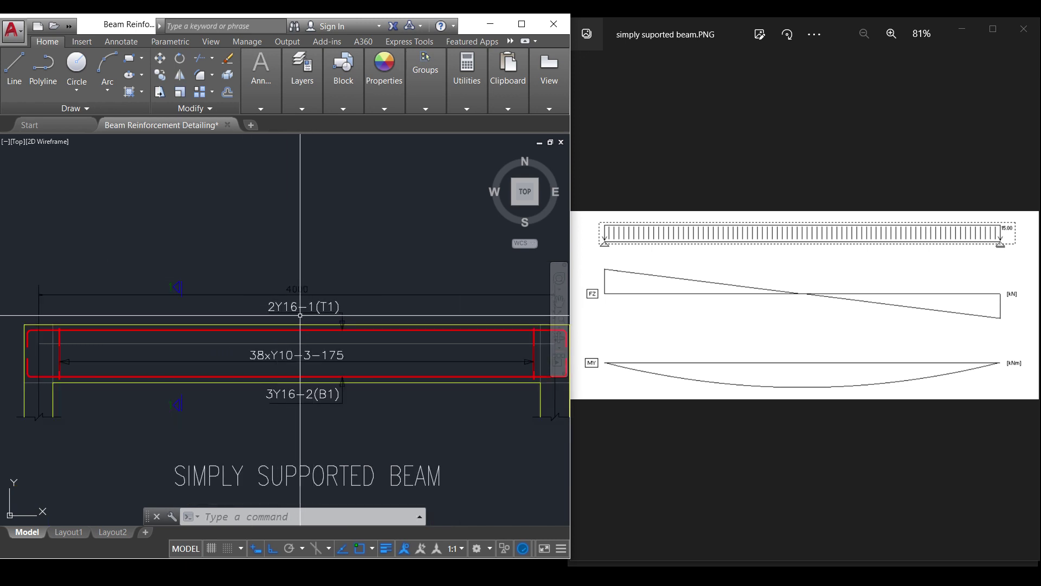
pyautogui.scroll(4, 302, 316)
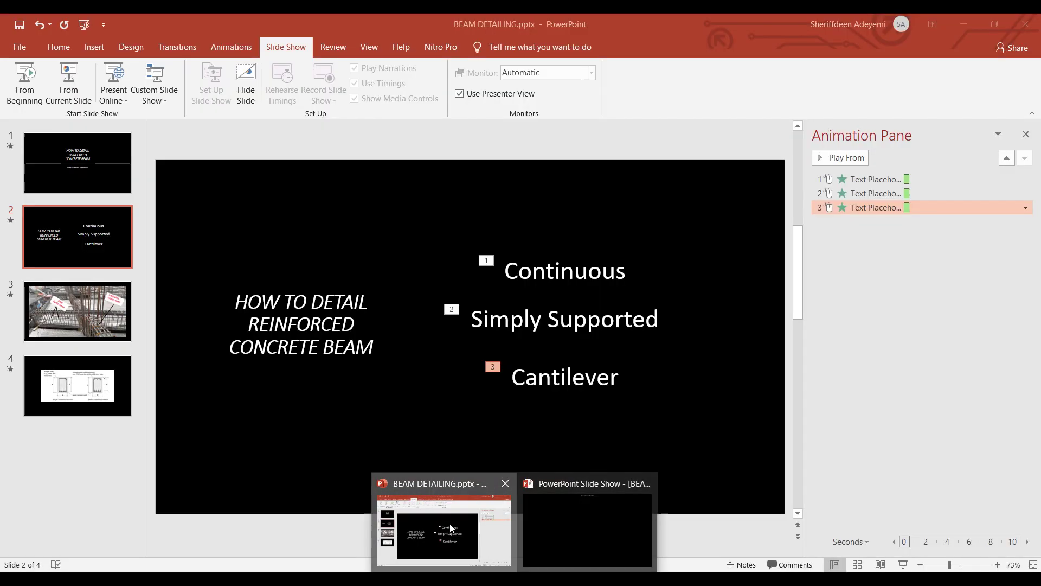
# Step: Switch to PowerPoint, show slide 3 with the shear and longitudinal reinforcement photo, and return to the AutoCAD drawing
pyautogui.click(450, 523)
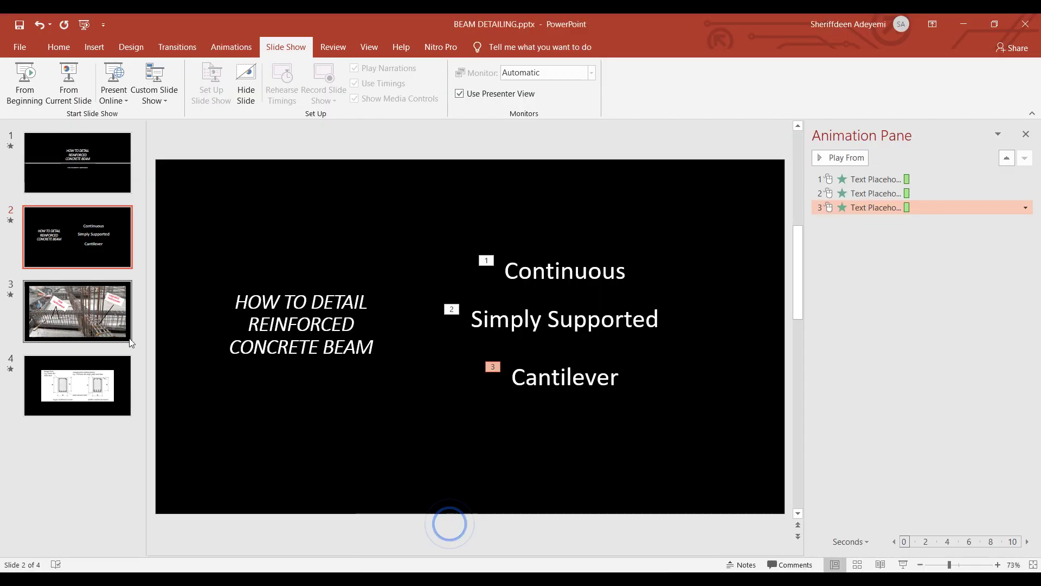
pyautogui.press('pagedown')
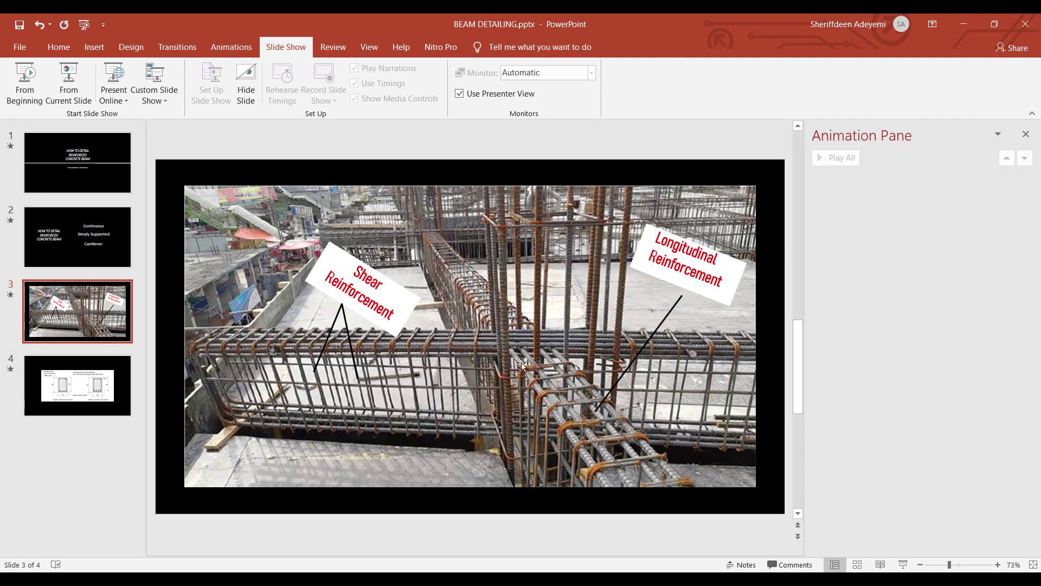
pyautogui.hotkey('alt', 'Tab')
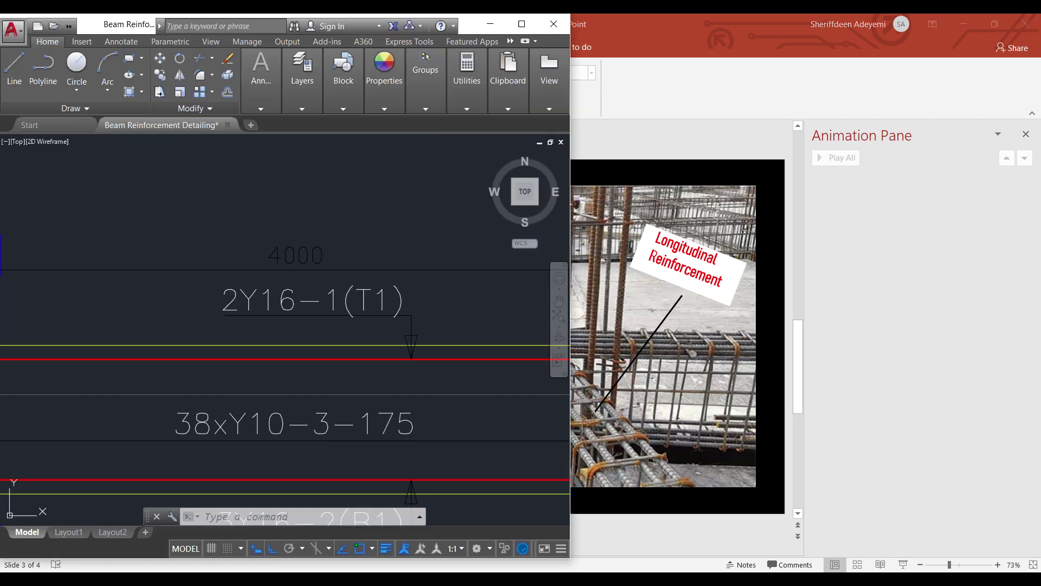
# Step: Examine the top bars, bottom bars and stirrup in cross-section 1-1 of the simply supported beam
pyautogui.scroll(-2, 342, 288)
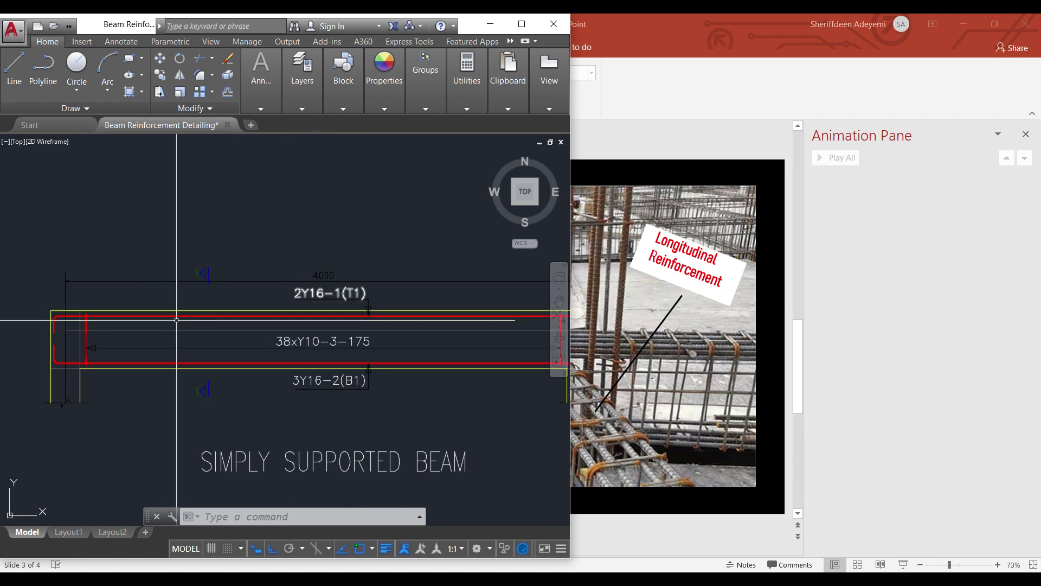
pyautogui.scroll(-3, 85, 321)
pyautogui.scroll(5, 306, 331)
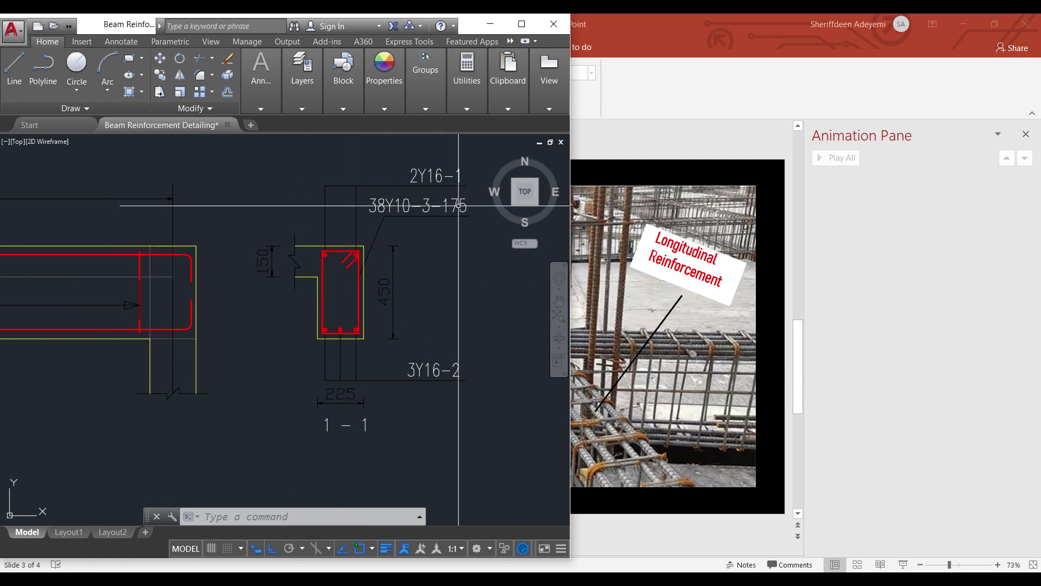
pyautogui.scroll(2, 362, 308)
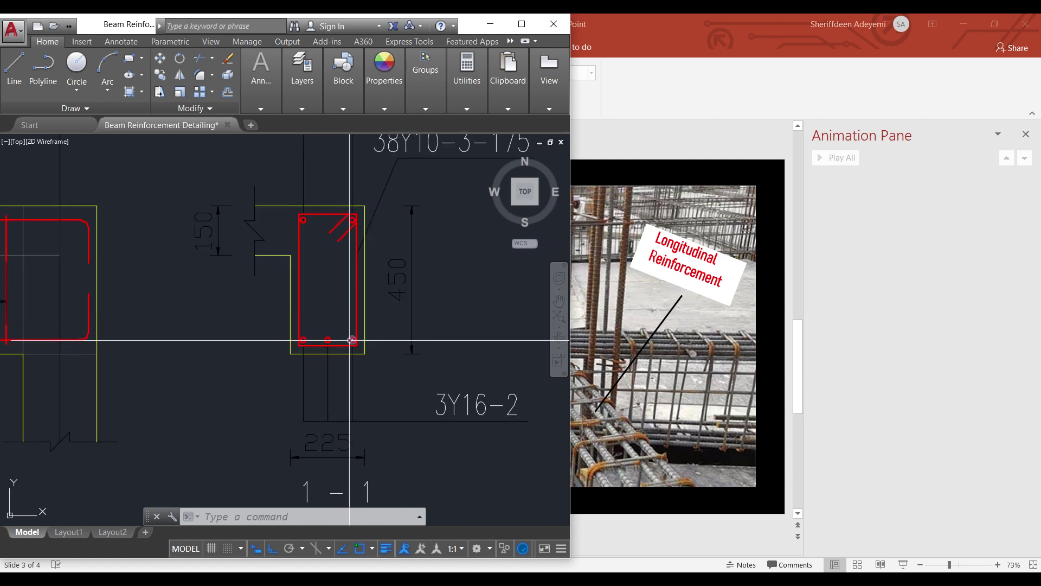
pyautogui.scroll(4, 328, 208)
pyautogui.click(241, 217)
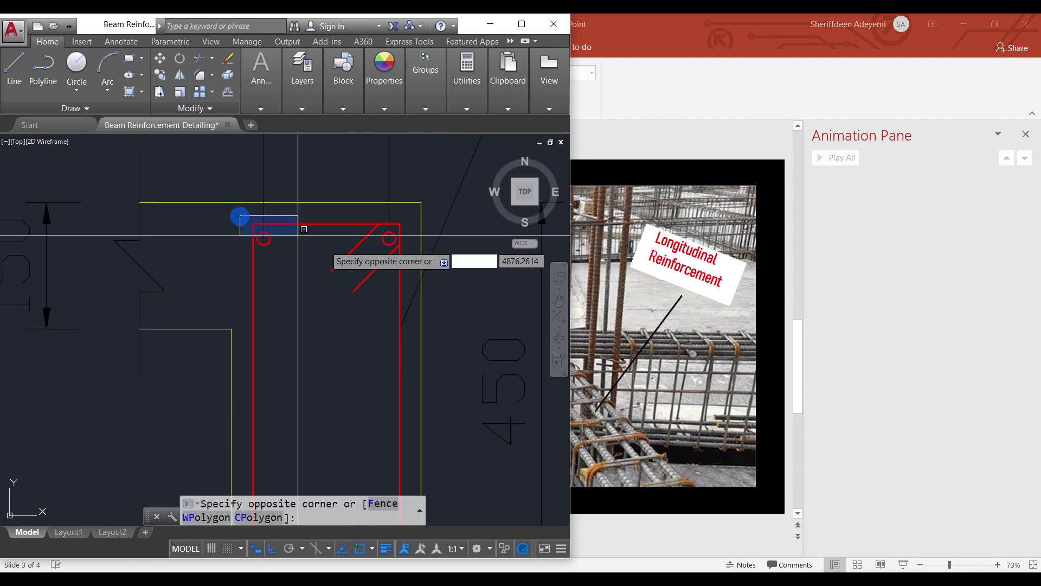
pyautogui.click(329, 212)
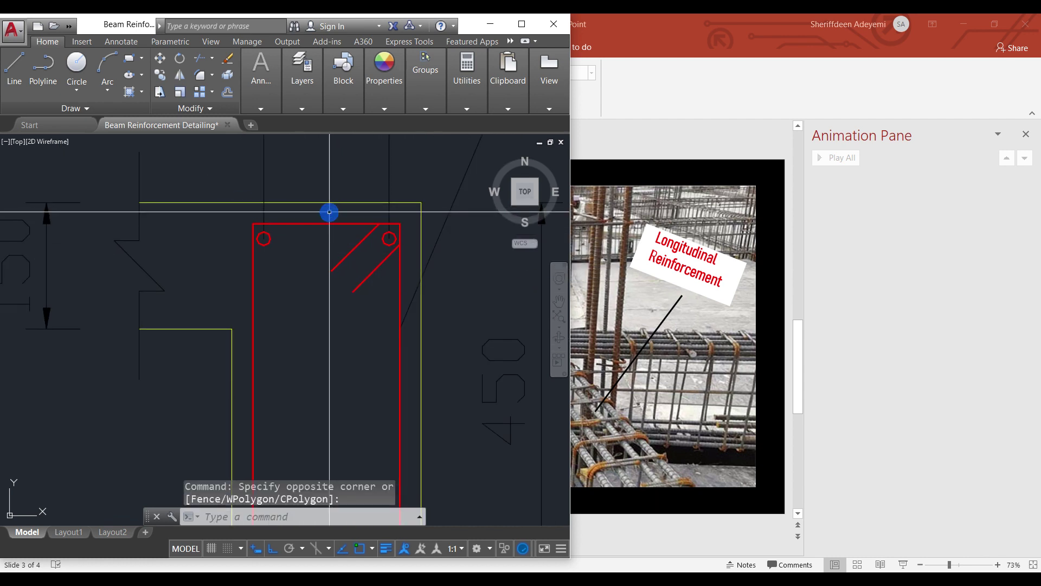
pyautogui.scroll(-3, 294, 221)
pyautogui.press('Escape')
pyautogui.scroll(-2, 377, 329)
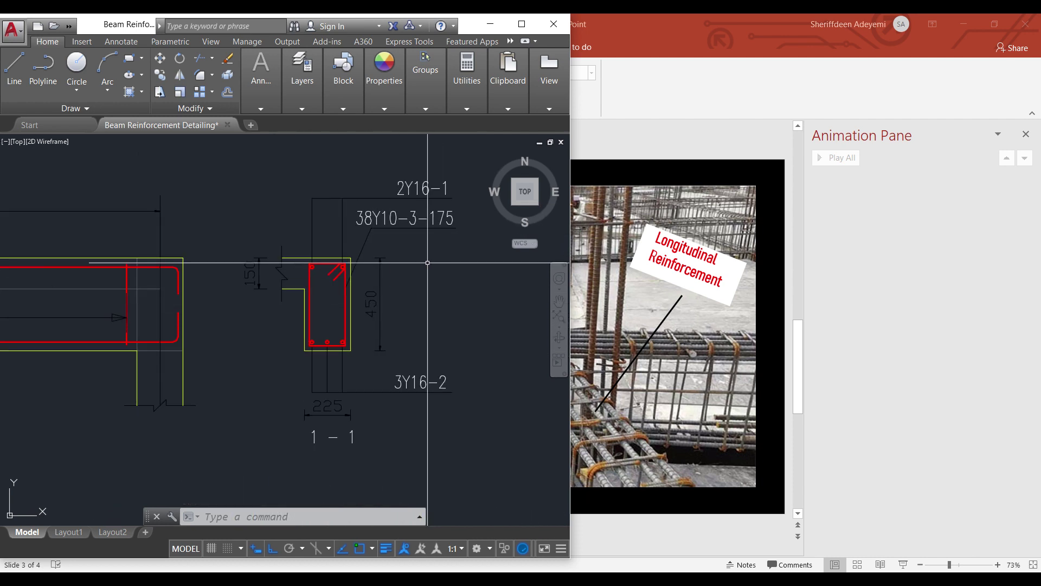
# Step: Examine the column support and the first stirrup at the left end of the beam elevation
pyautogui.scroll(-3, 425, 263)
pyautogui.scroll(4, 184, 280)
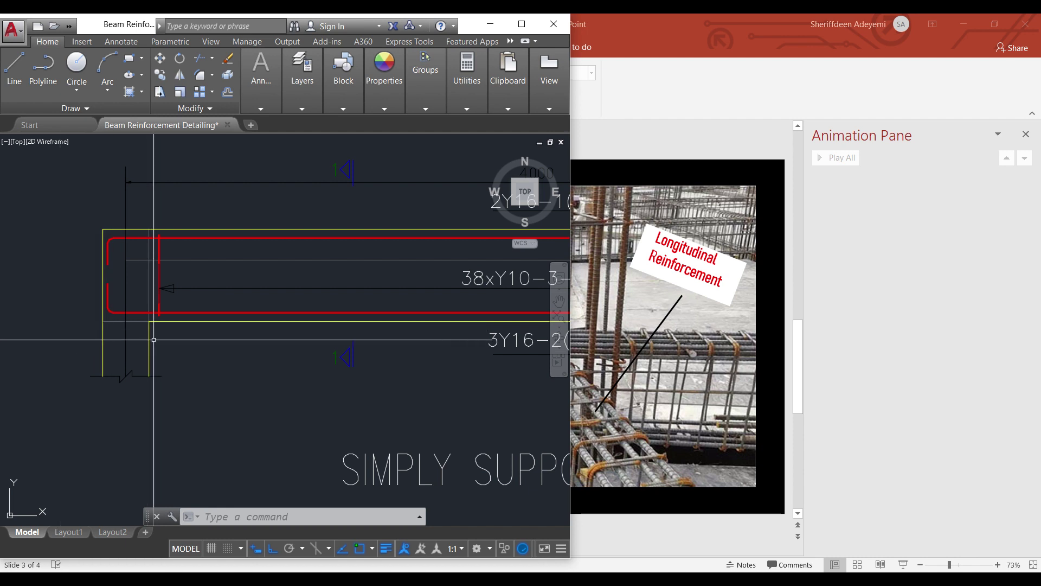
pyautogui.click(82, 197)
pyautogui.click(155, 380)
pyautogui.press('Escape')
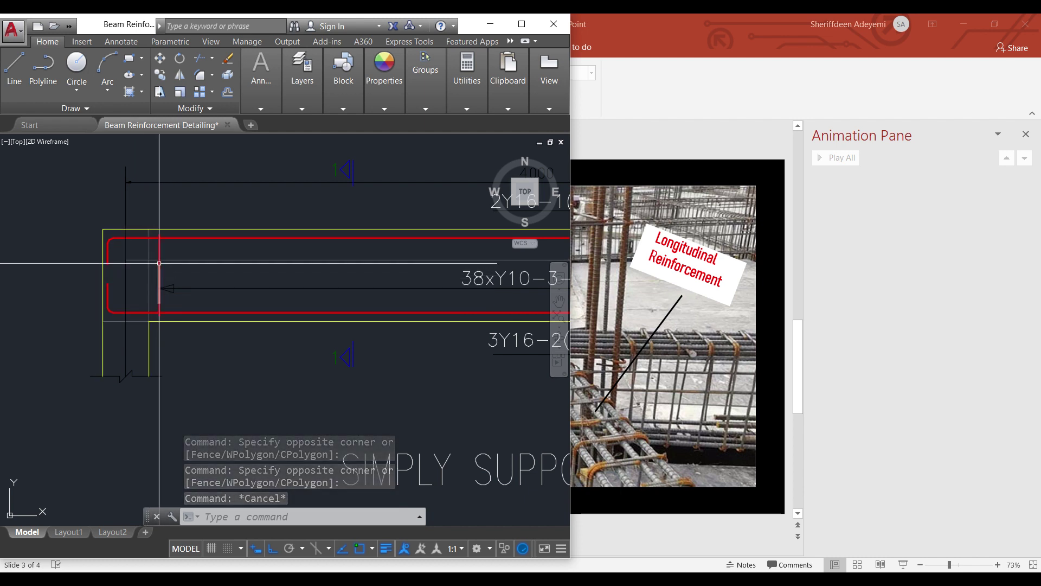
# Step: Examine the last stirrup at the beam's right support and the stirrup range labelled 38xY10-3-175
pyautogui.scroll(-3, 75, 276)
pyautogui.scroll(-2, 370, 278)
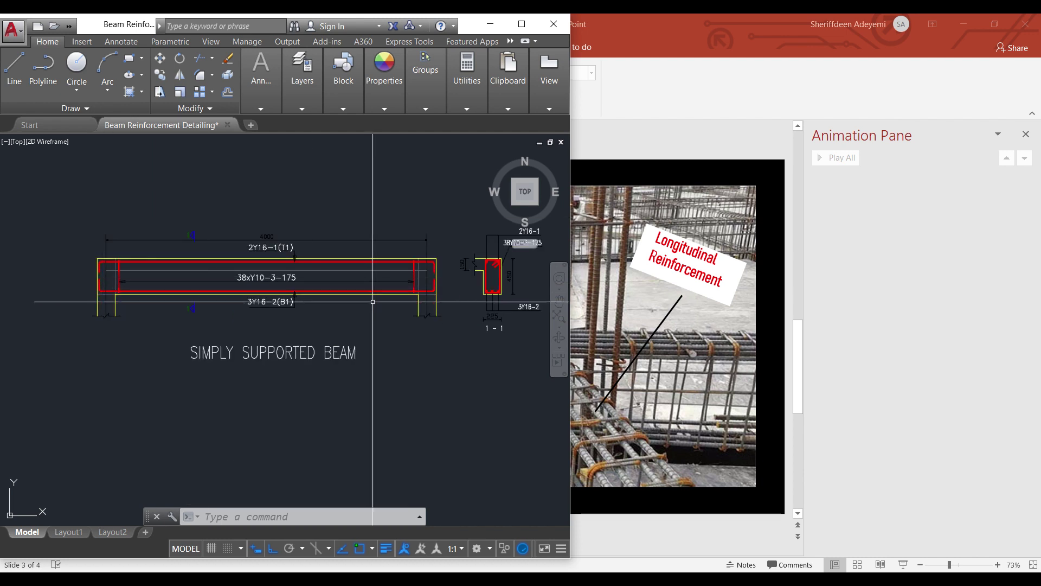
pyautogui.scroll(4, 406, 278)
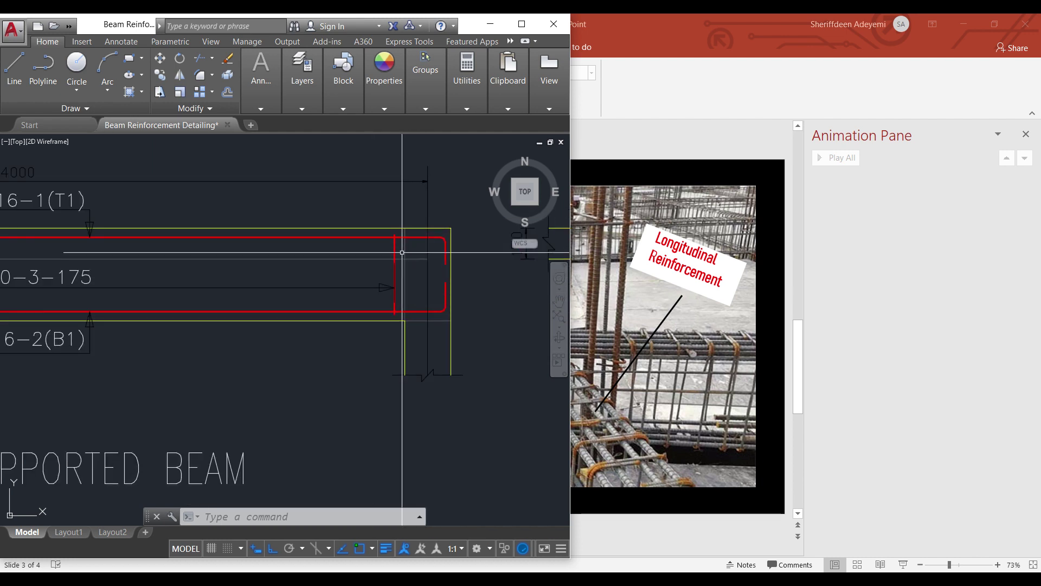
pyautogui.scroll(3, 395, 272)
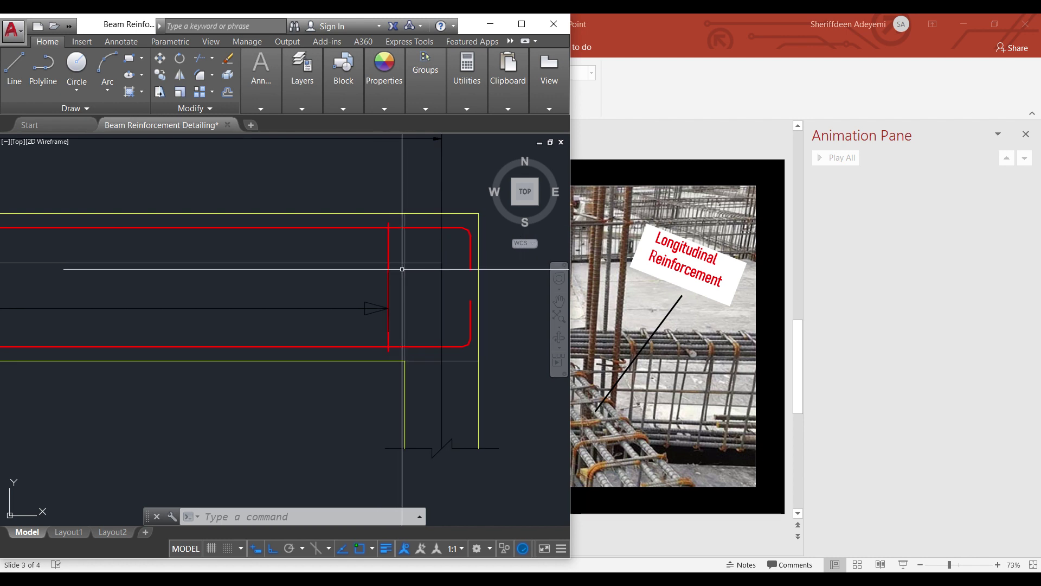
pyautogui.scroll(-5, 396, 268)
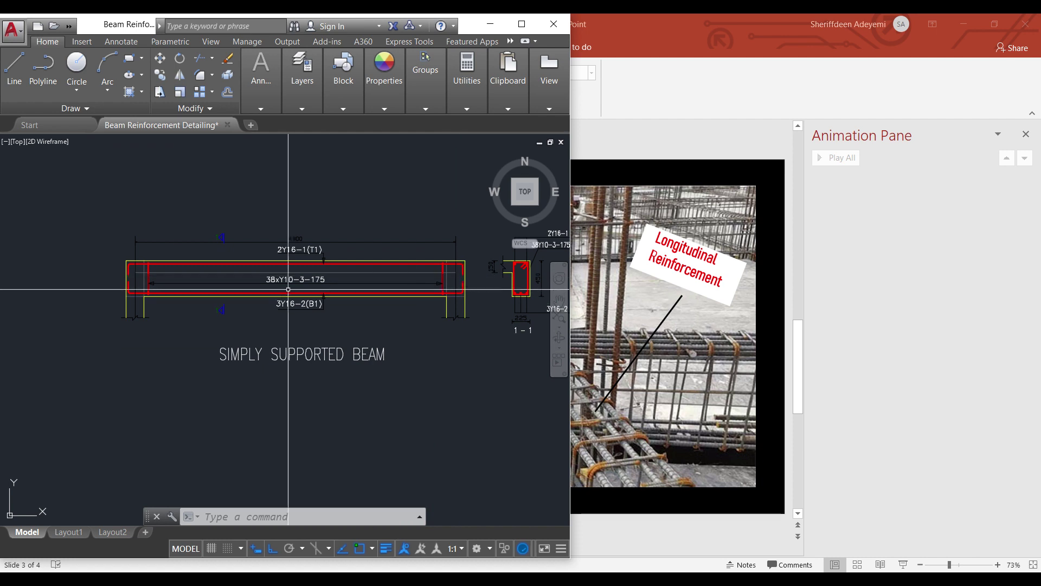
pyautogui.scroll(2, 308, 291)
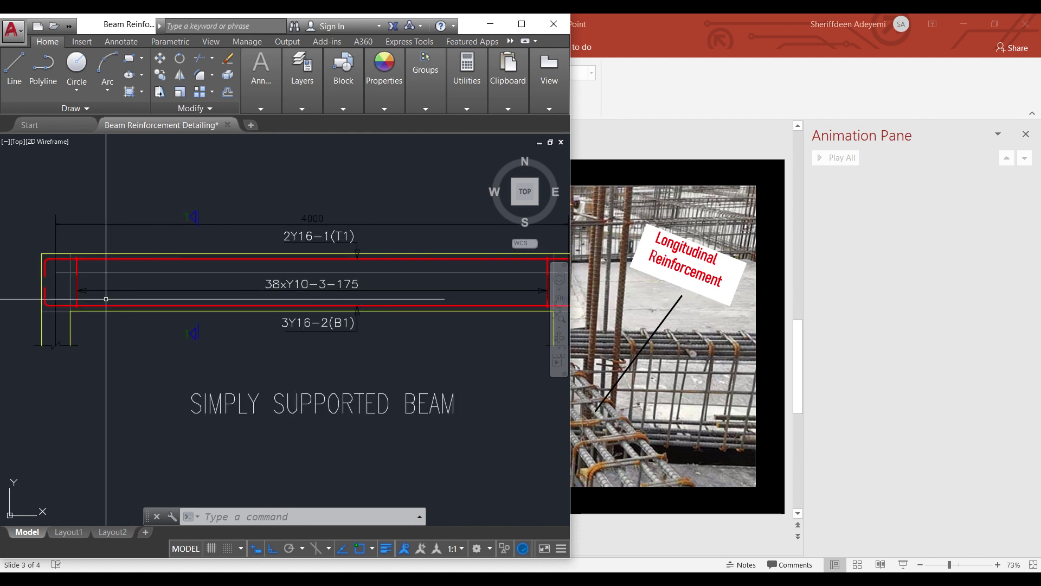
pyautogui.scroll(2, 106, 293)
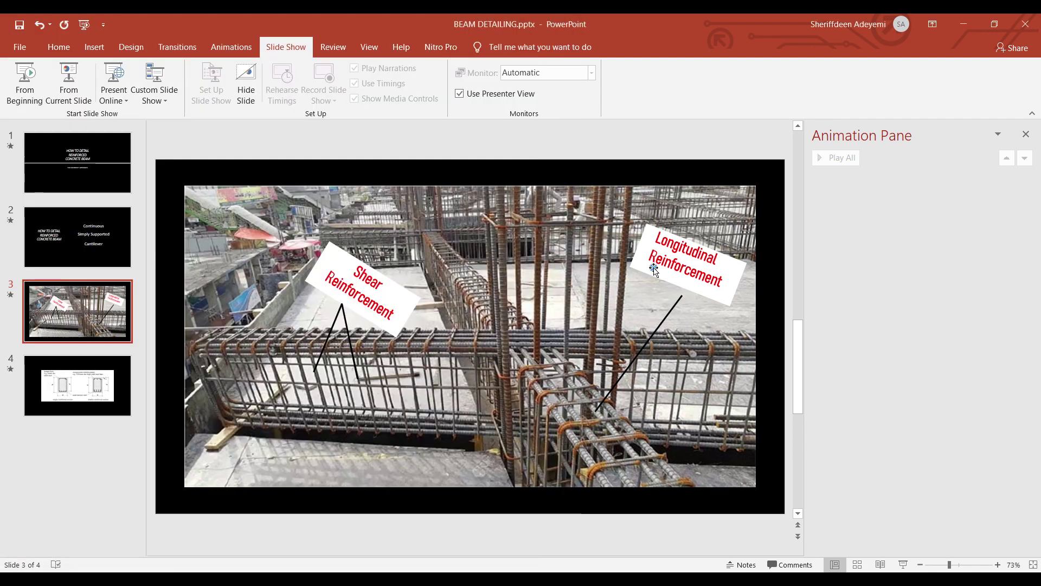
# Step: Show the shear and longitudinal reinforcement photo in PowerPoint, and return to the stirrup label 38xY10-3-175 in AutoCAD
pyautogui.click(651, 268)
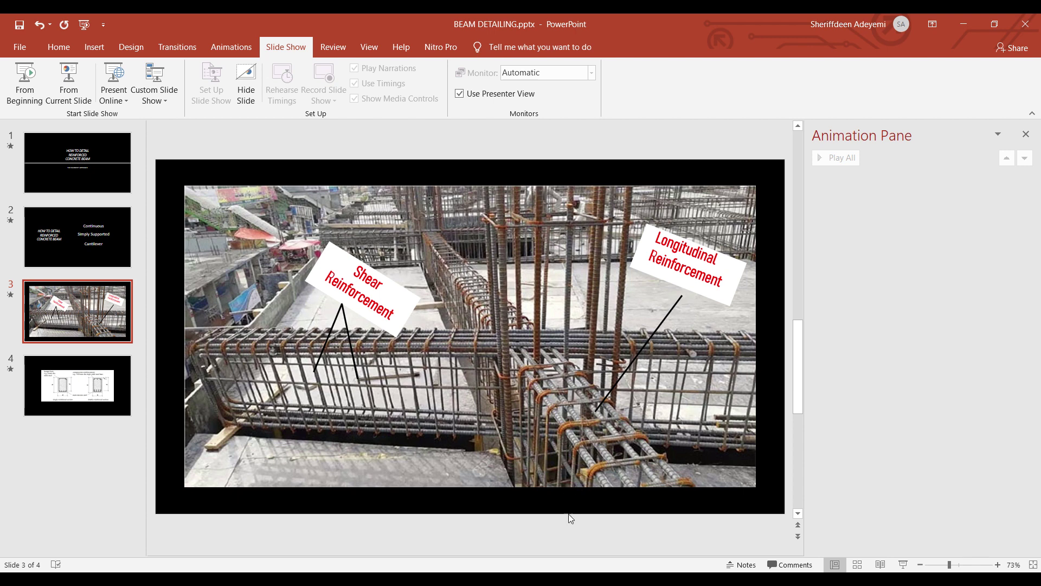
pyautogui.hotkey('alt', 'Tab')
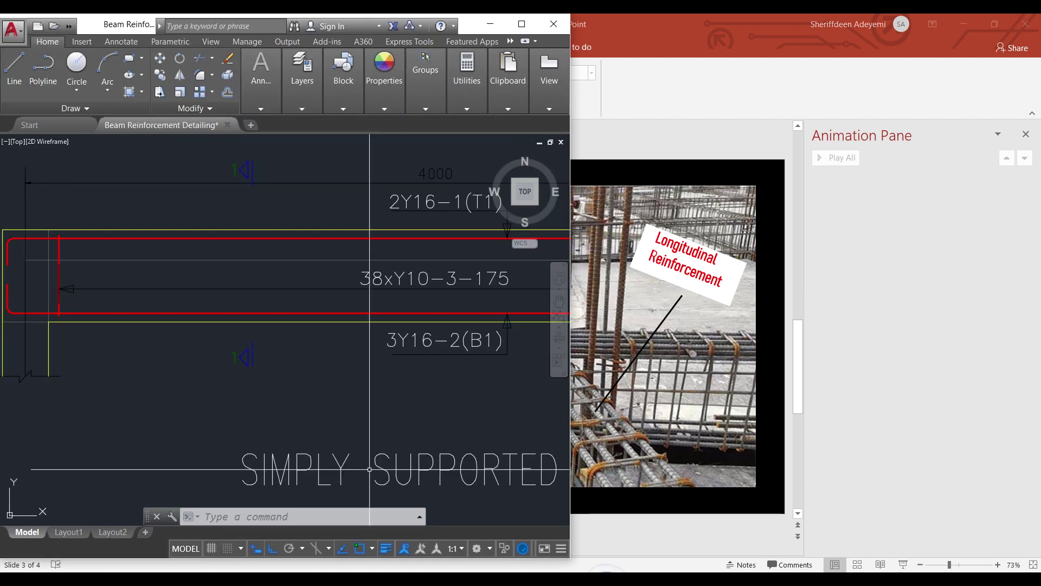
pyautogui.scroll(-2, 317, 322)
pyautogui.scroll(2, 316, 322)
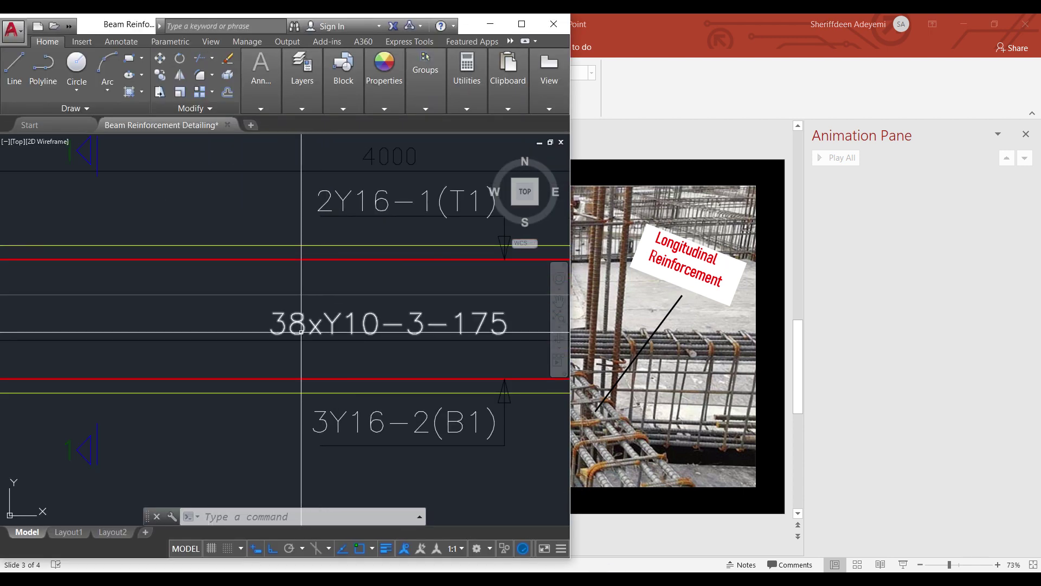
# Step: Highlight the stirrup count 38 within the label 38xY10-3-175 and leave the text without editing it
pyautogui.doubleClick(301, 330)
pyautogui.click(307, 327)
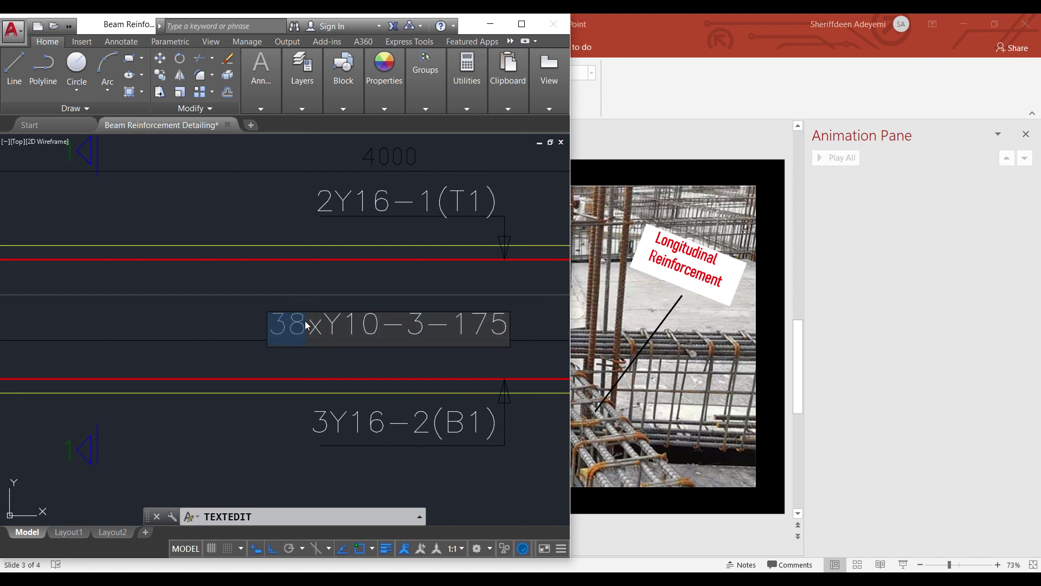
pyautogui.press('Escape')
# Step: Examine the first and last stirrups at both ends of the stirrup range on the 4000 mm beam elevation
pyautogui.scroll(-2, 315, 344)
pyautogui.scroll(4, 94, 335)
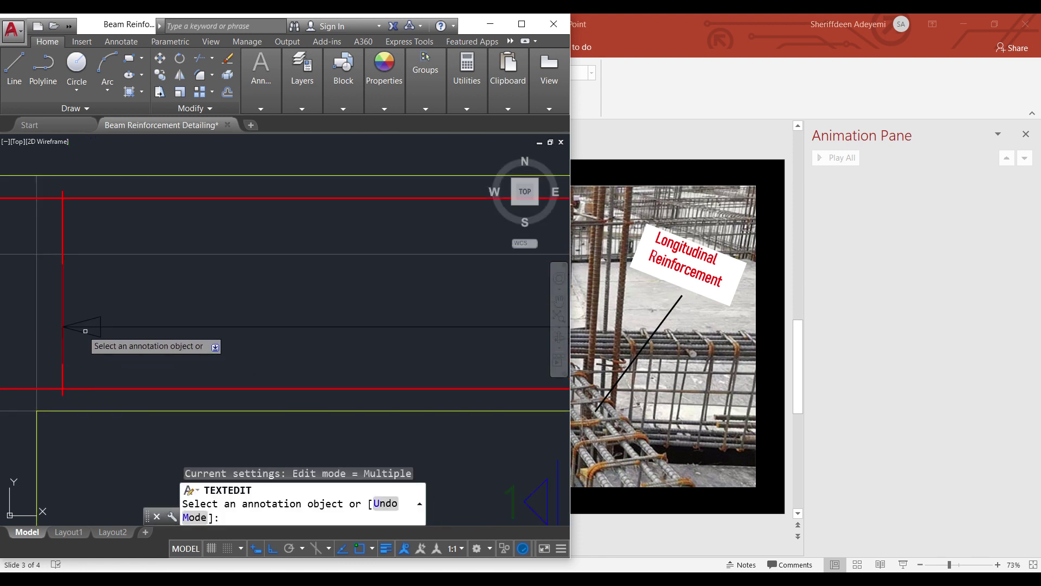
pyautogui.scroll(-3, 81, 352)
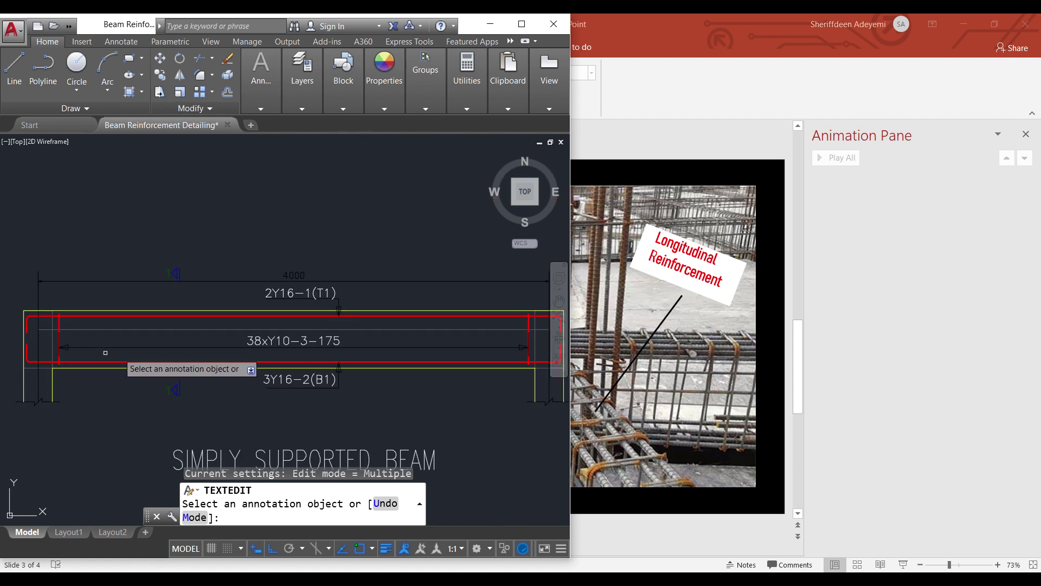
pyautogui.scroll(4, 514, 348)
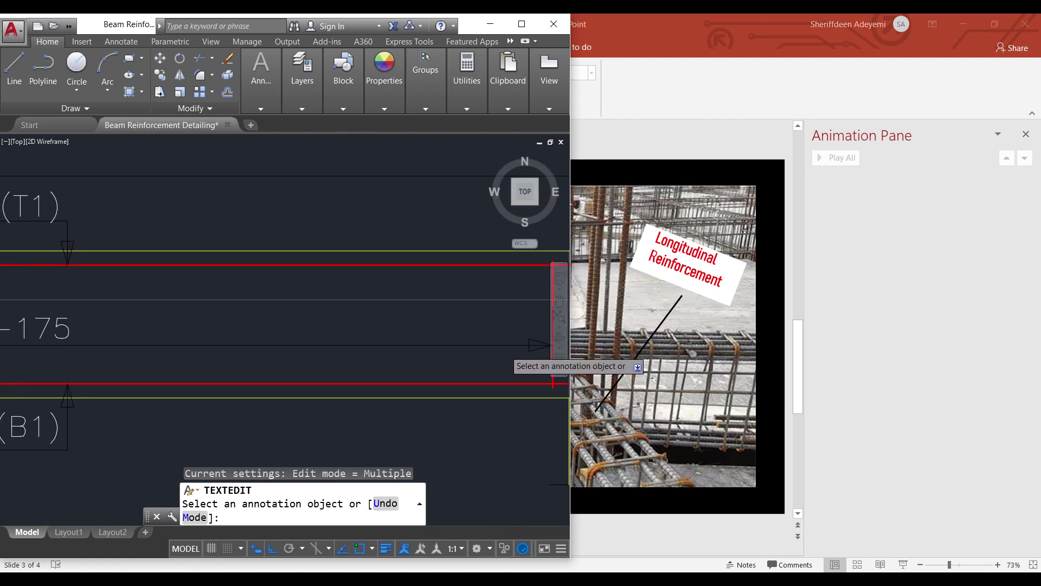
pyautogui.scroll(-2, 489, 350)
pyautogui.scroll(2, 90, 338)
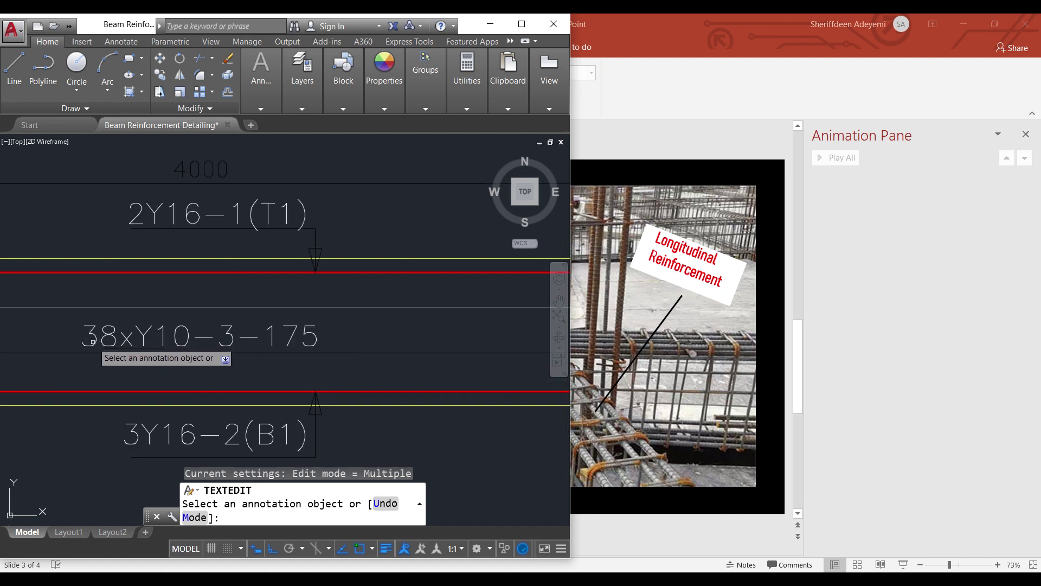
# Step: Highlight the bar type Y, diameter 10, bar mark 3 and spacing 175 in turn within the stirrup label 38xY10-3-175
pyautogui.click(91, 339)
pyautogui.scroll(2, 100, 341)
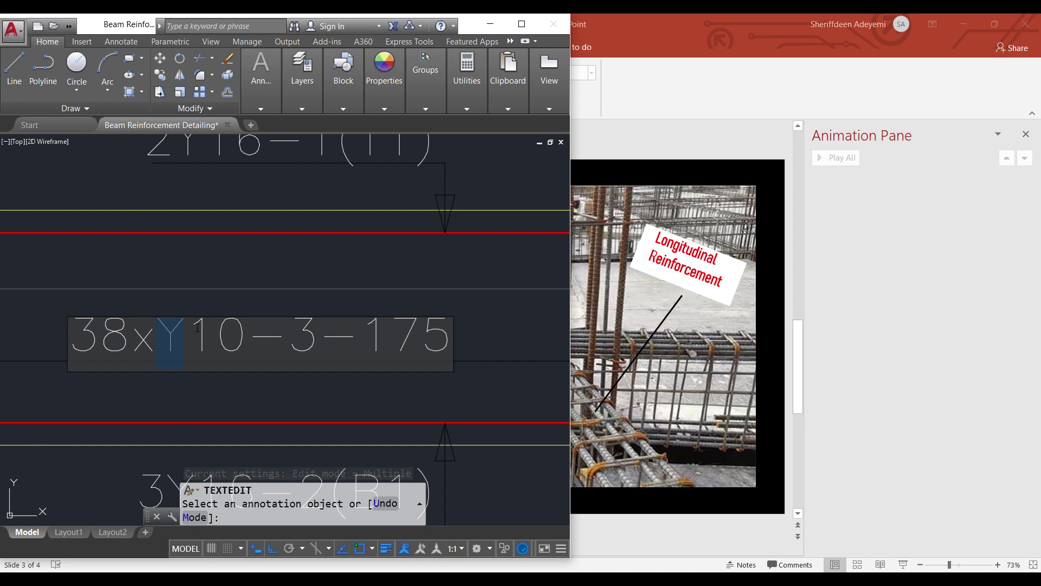
pyautogui.moveTo(210, 336); pyautogui.dragTo(247, 353)
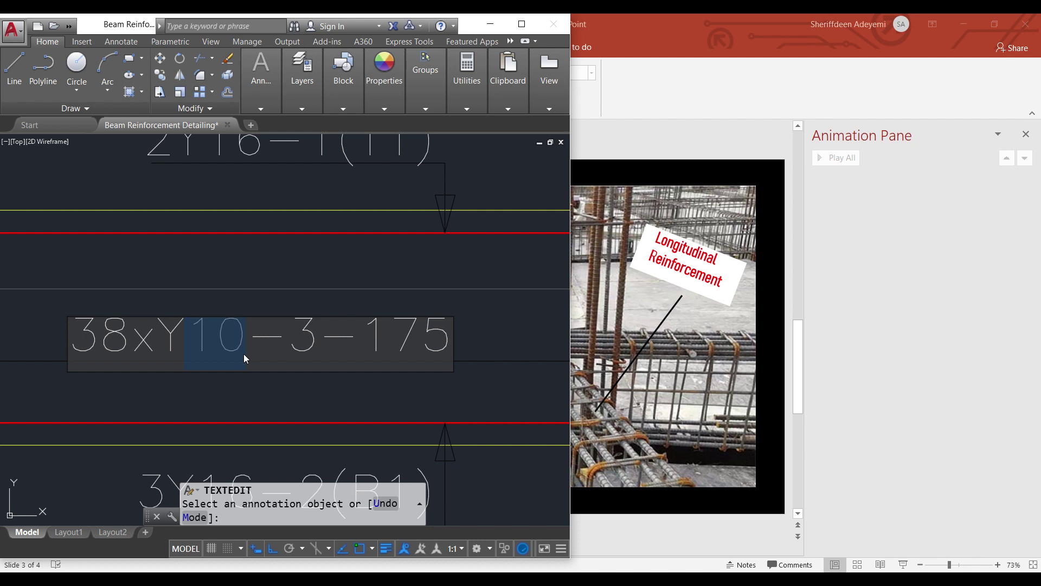
pyautogui.click(293, 341)
pyautogui.click(358, 339)
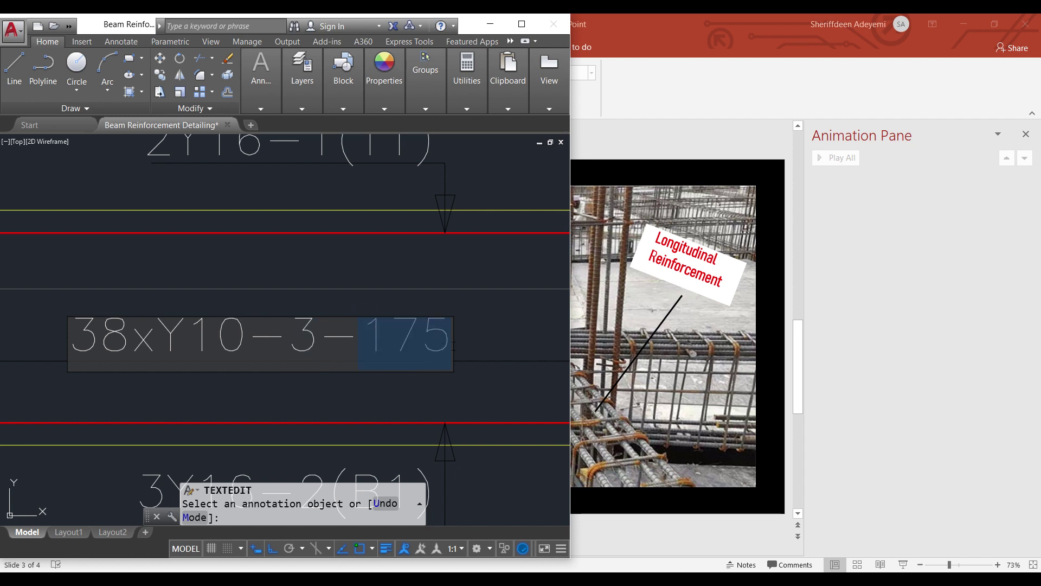
pyautogui.click(359, 295)
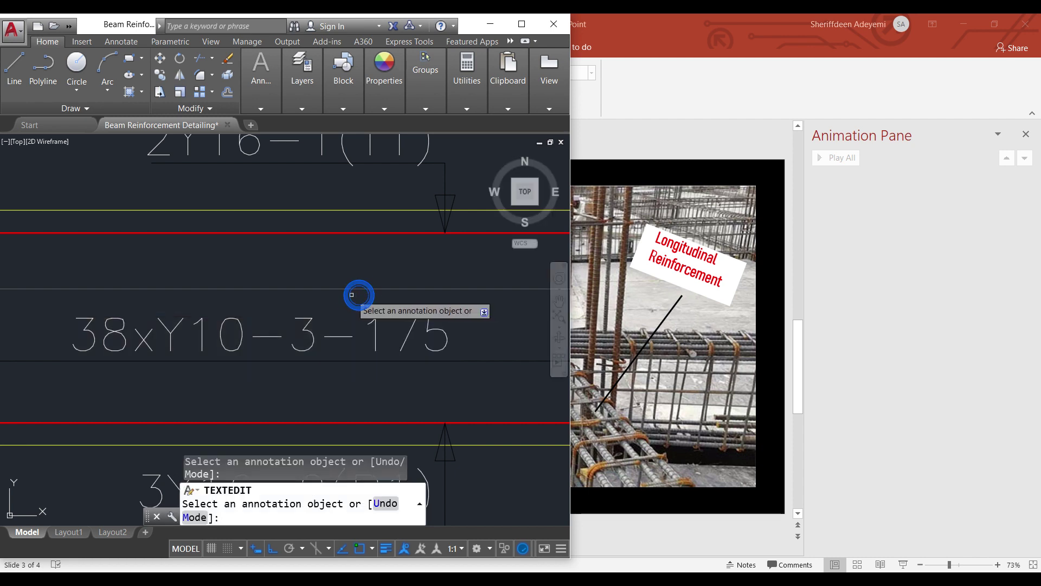
# Step: Show the stirrup spacing on the PowerPoint reinforcement photo, return to the AutoCAD drawing and end the text editing command
pyautogui.rightClick(415, 312)
pyautogui.click(585, 338)
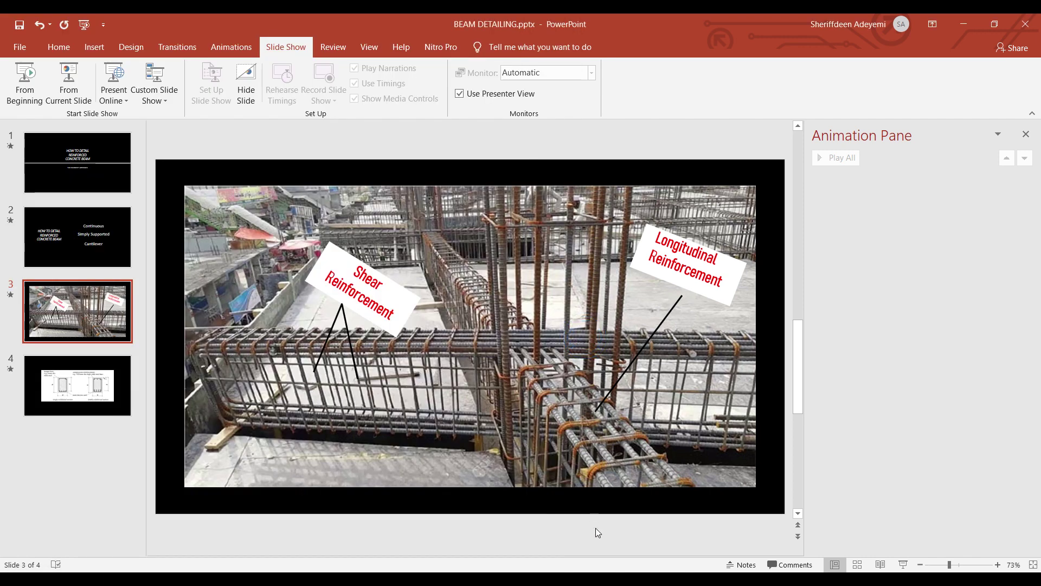
pyautogui.hotkey('alt', 'Tab')
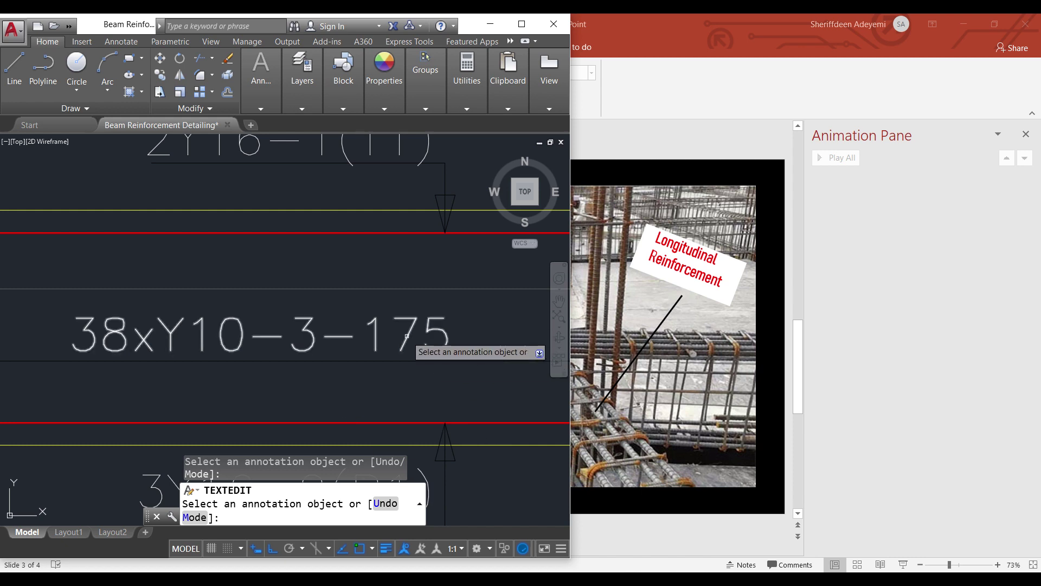
pyautogui.rightClick(207, 329)
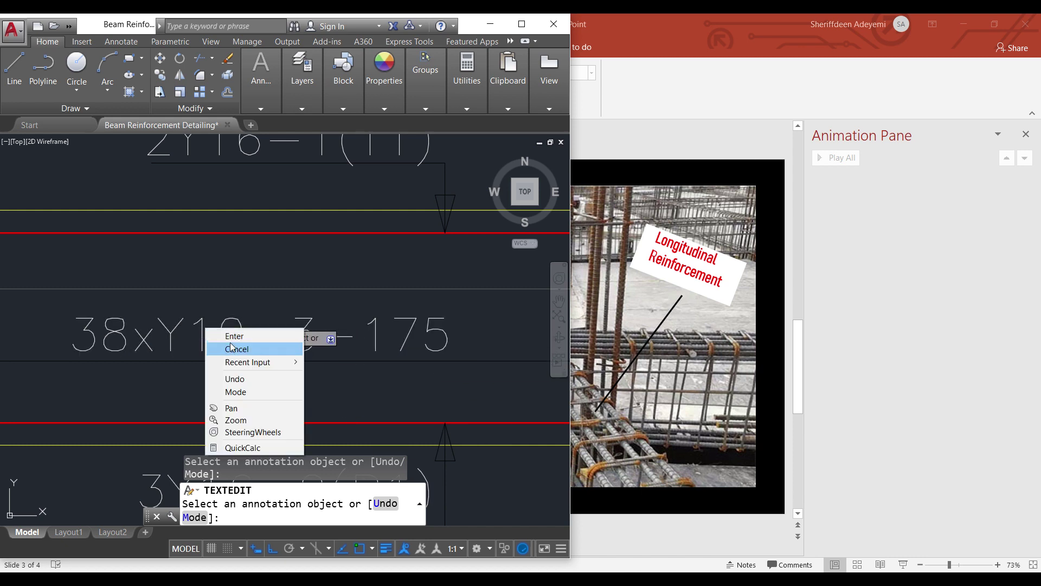
pyautogui.click(230, 336)
# Step: Examine the stirrup, bar labels and slab edge in cross-section 1-1 of the 4000 mm beam
pyautogui.scroll(-5, 420, 298)
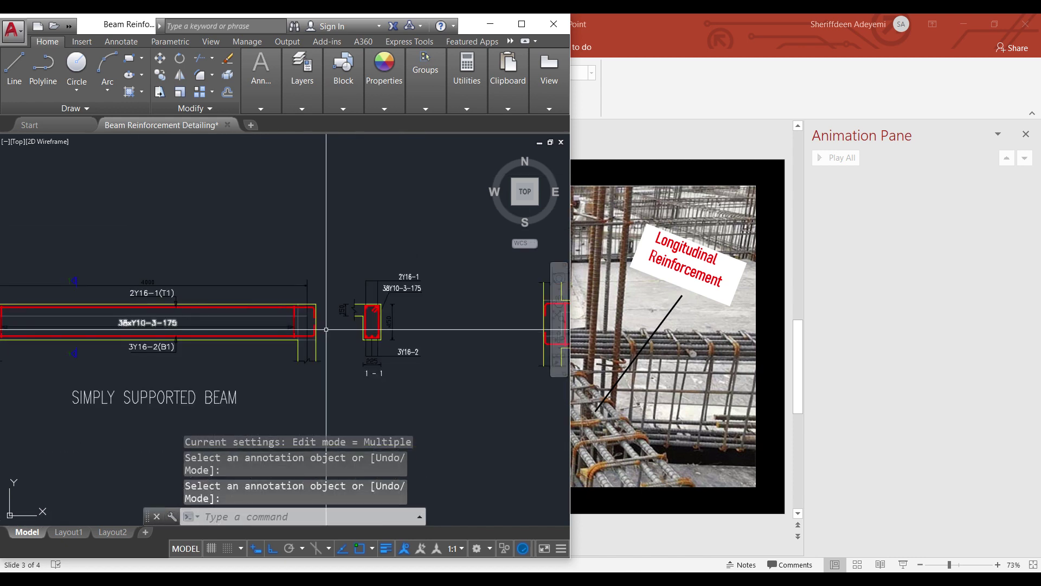
pyautogui.scroll(4, 420, 298)
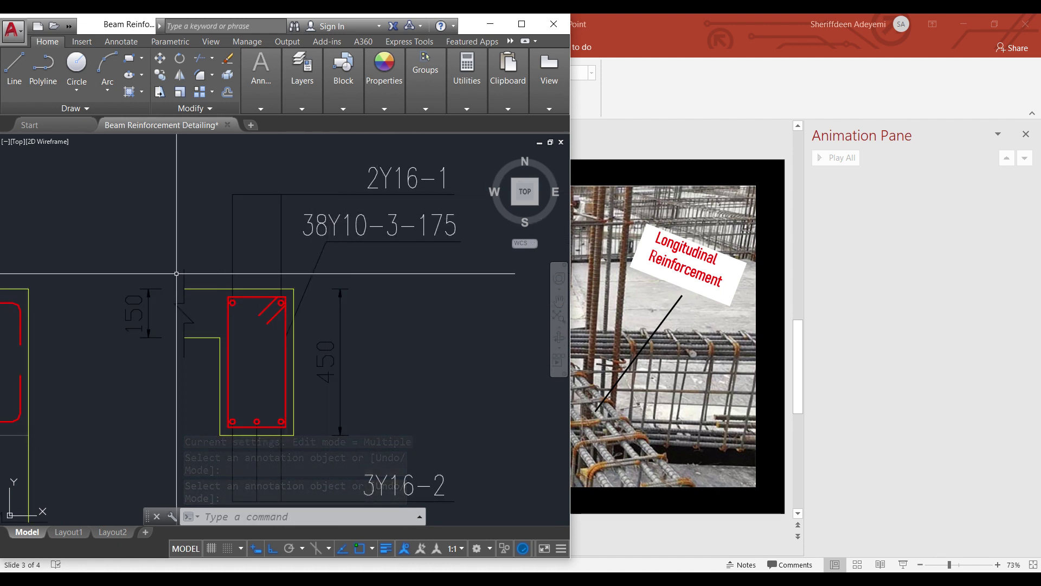
pyautogui.scroll(-6, 170, 275)
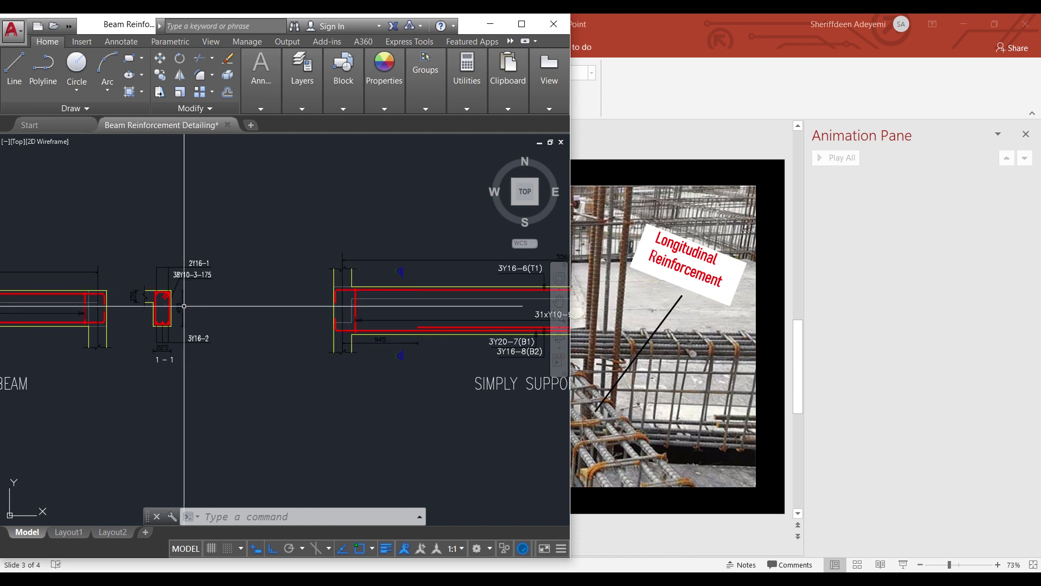
# Step: Compare the reinforcement labels of the 5560 mm simply supported beam with those of the 4000 mm beam
pyautogui.scroll(2, 453, 334)
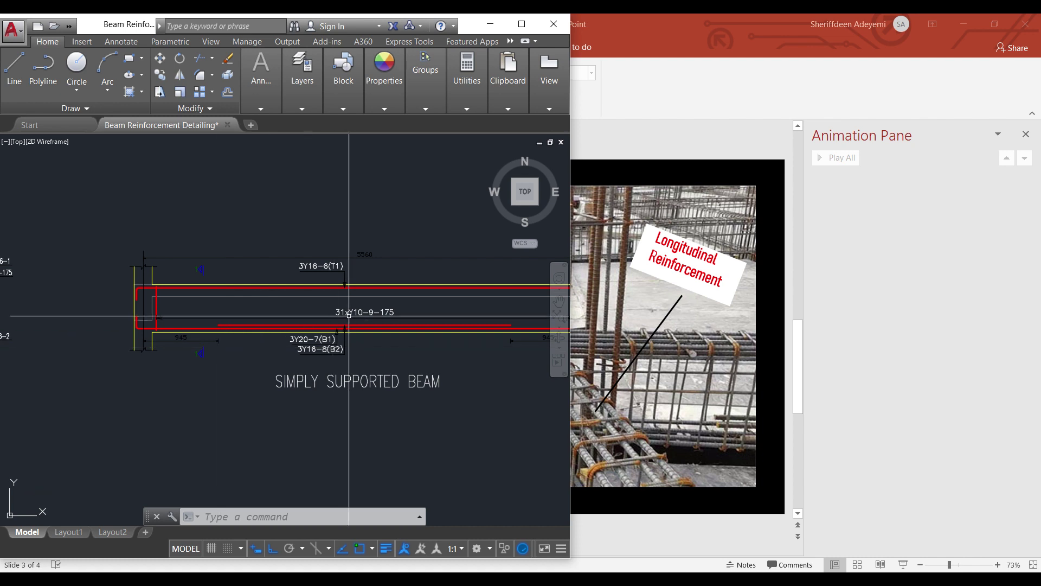
pyautogui.scroll(-3, 380, 315)
pyautogui.scroll(2, 135, 314)
pyautogui.scroll(6, 144, 309)
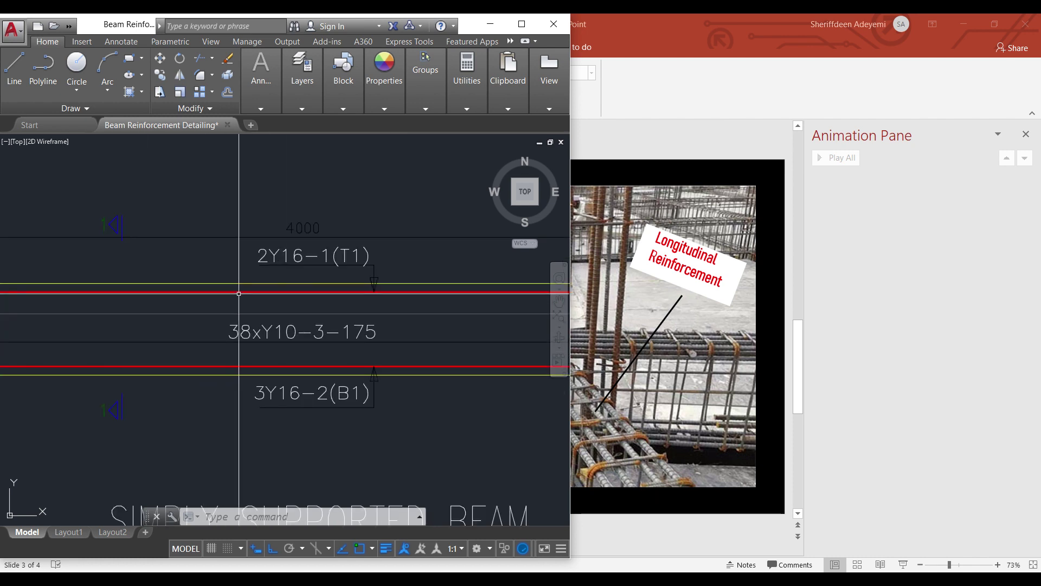
pyautogui.scroll(-5, 70, 320)
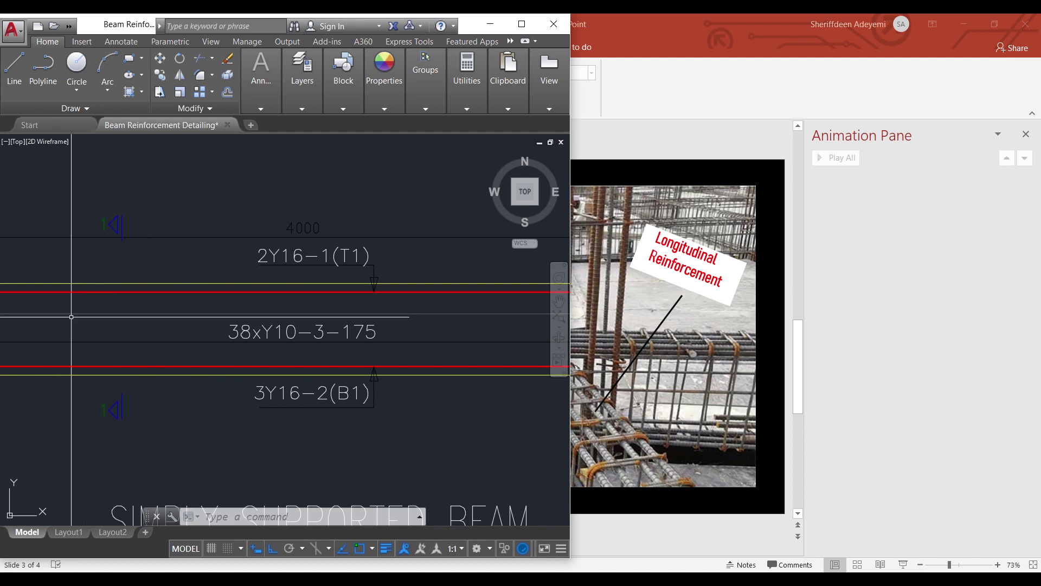
pyautogui.scroll(-2, 68, 322)
pyautogui.scroll(5, 296, 337)
pyautogui.scroll(2, 287, 339)
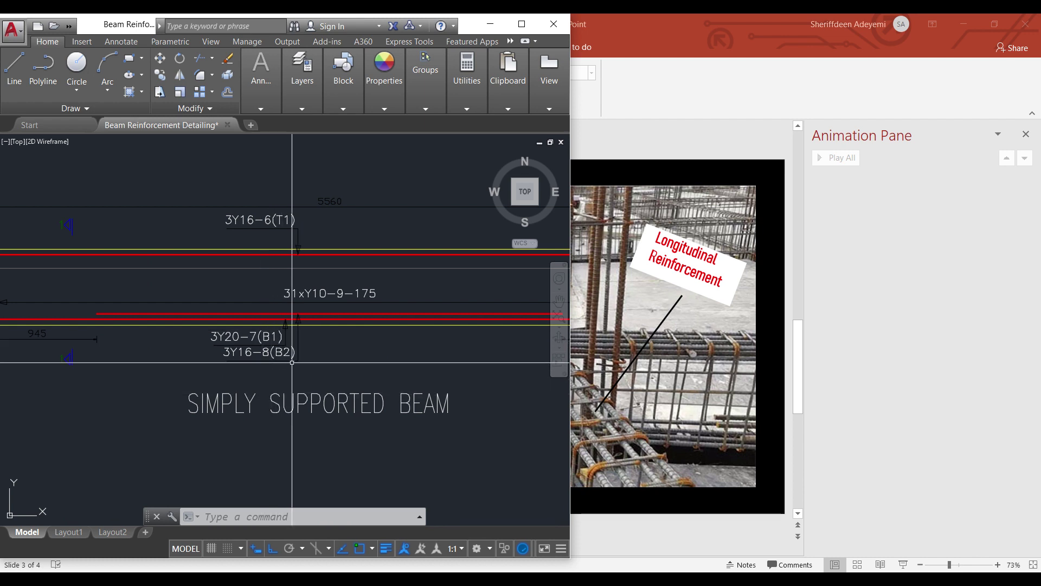
# Step: Examine the bottom bar layers labelled 3Y20-7(B1) and 3Y16-8(B2) on the 5560 mm beam
pyautogui.scroll(-4, 270, 371)
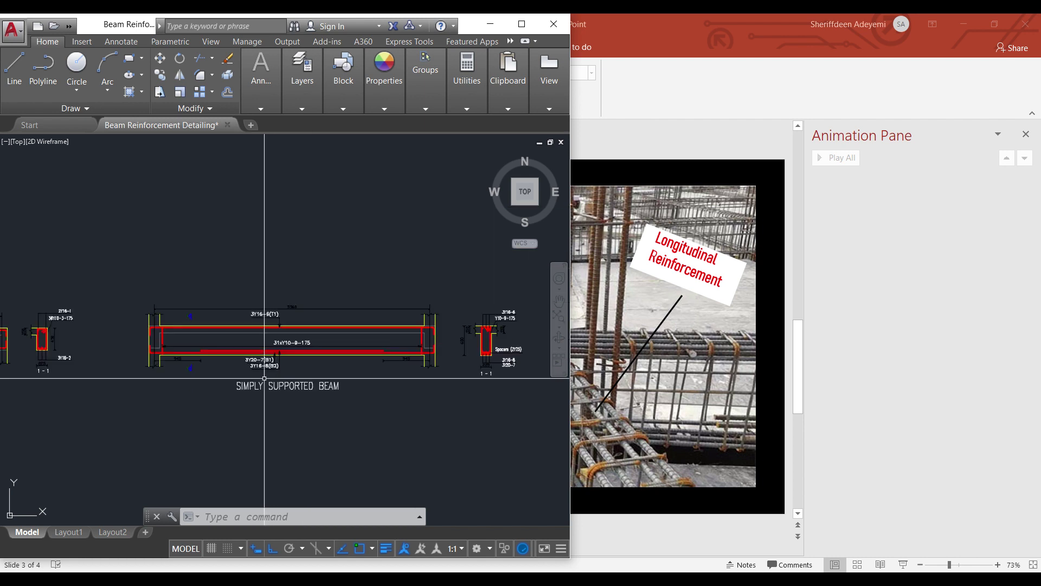
pyautogui.scroll(5, 265, 353)
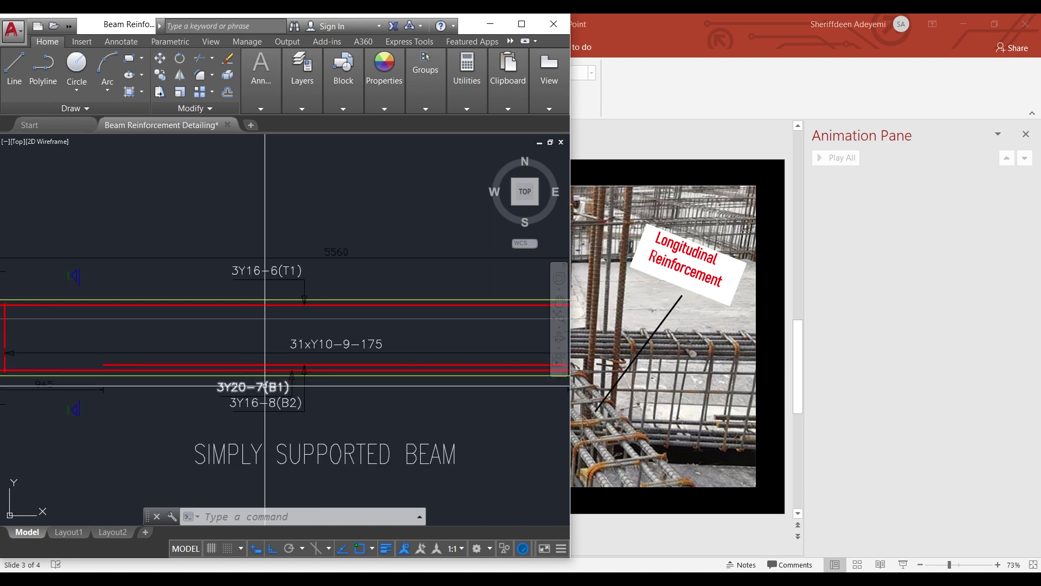
pyautogui.moveTo(264, 386)
pyautogui.scroll(-3, 264, 386)
# Step: Bring up the shear and bending moment diagram image "simply suported beam.PNG" beside the AutoCAD drawing
pyautogui.click(640, 571)
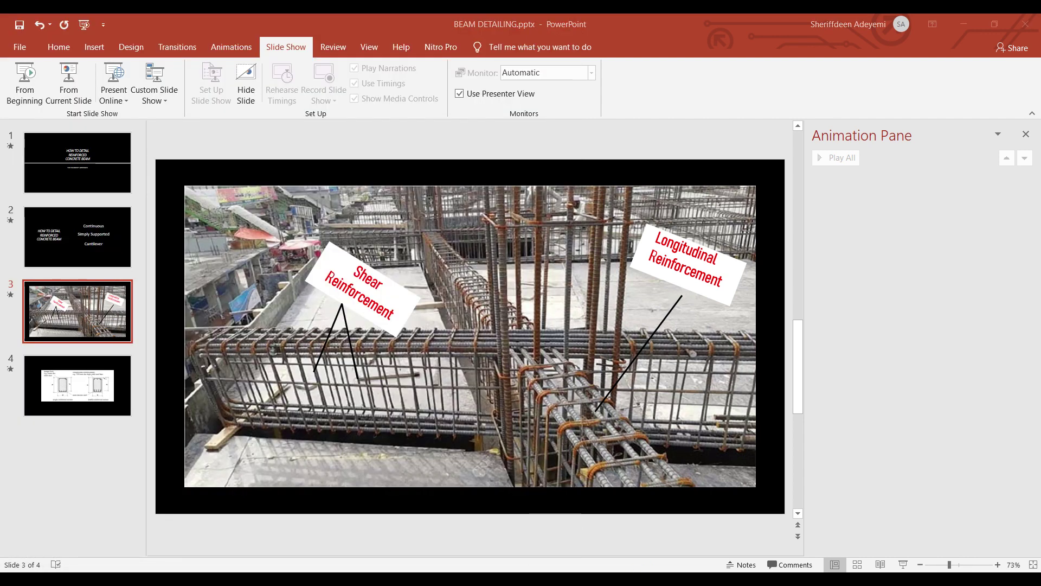
pyautogui.moveTo(651, 570)
pyautogui.click(543, 497)
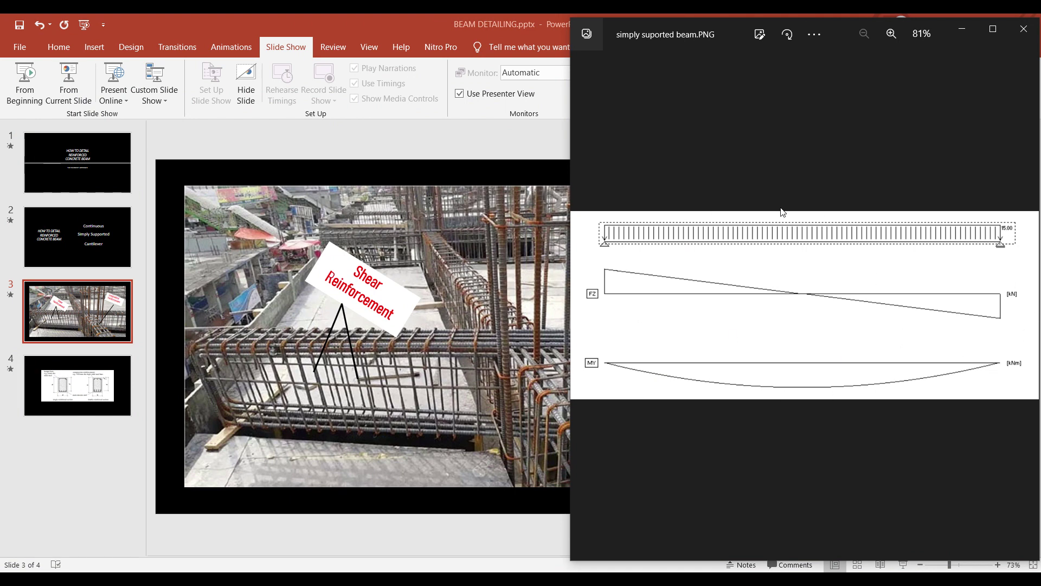
pyautogui.moveTo(615, 570)
pyautogui.click(615, 510)
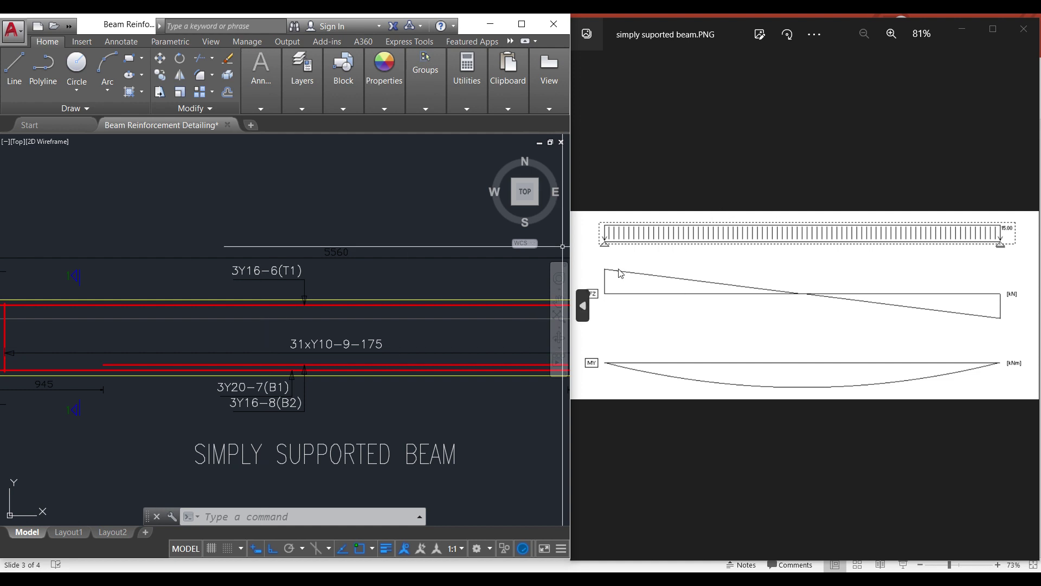
pyautogui.click(317, 201)
pyautogui.click(385, 229)
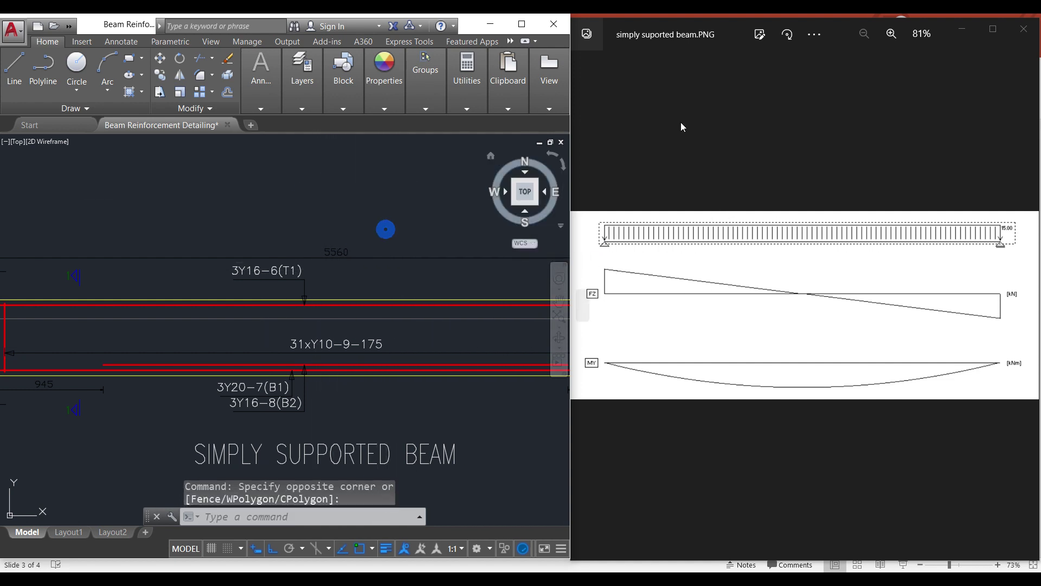
# Step: Minimize the diagram image, maximize AutoCAD and examine the B1 and B2 bottom bar labels of the 5560 mm beam
pyautogui.click(959, 30)
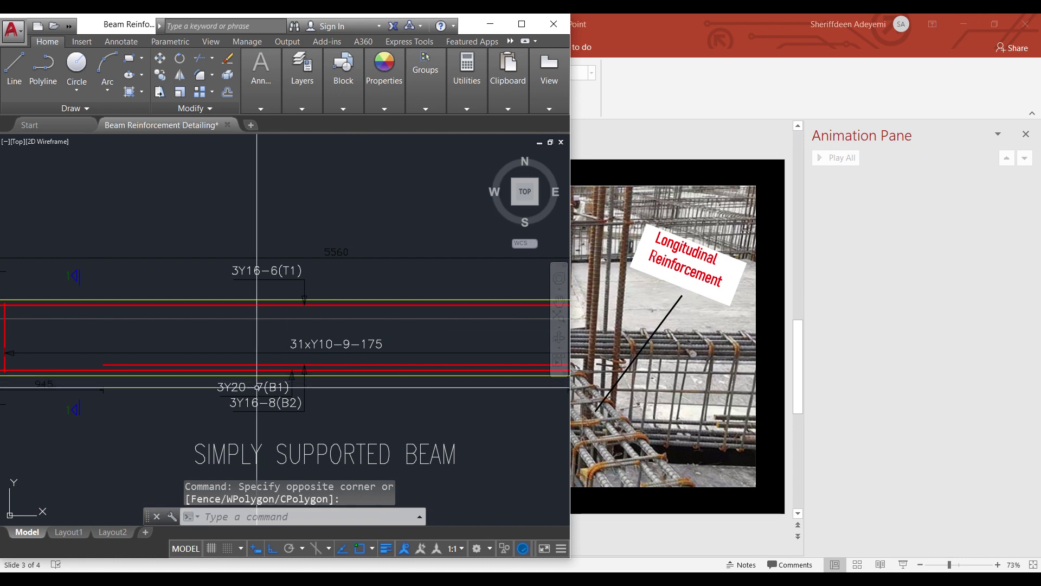
pyautogui.click(524, 26)
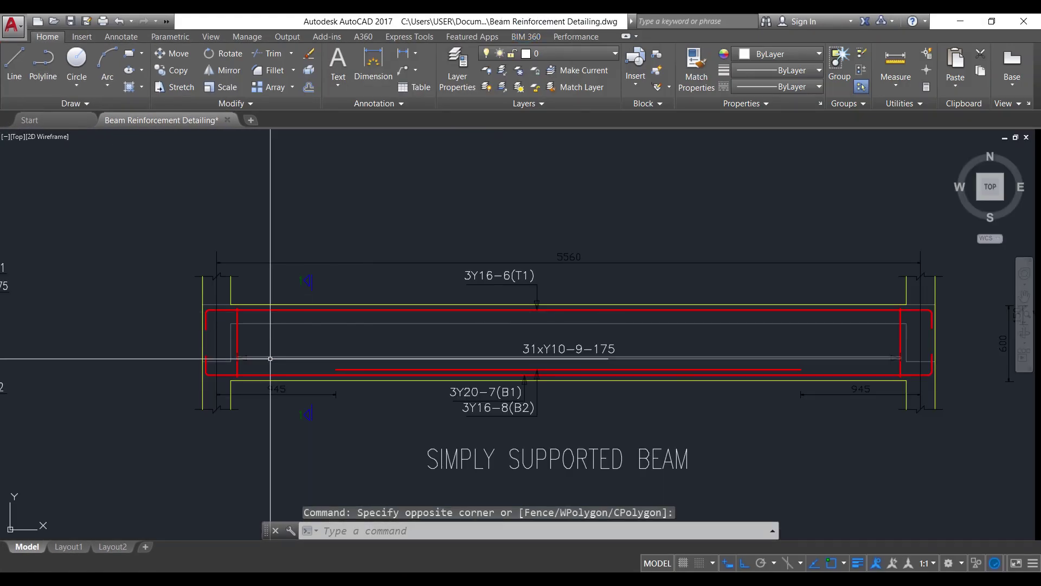
pyautogui.scroll(2, 485, 414)
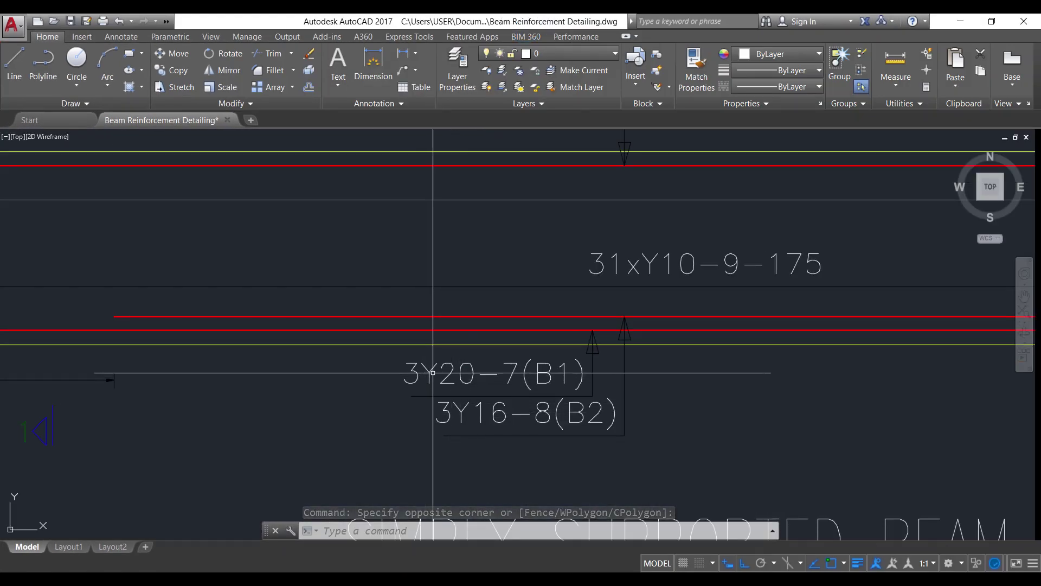
pyautogui.scroll(-2, 447, 372)
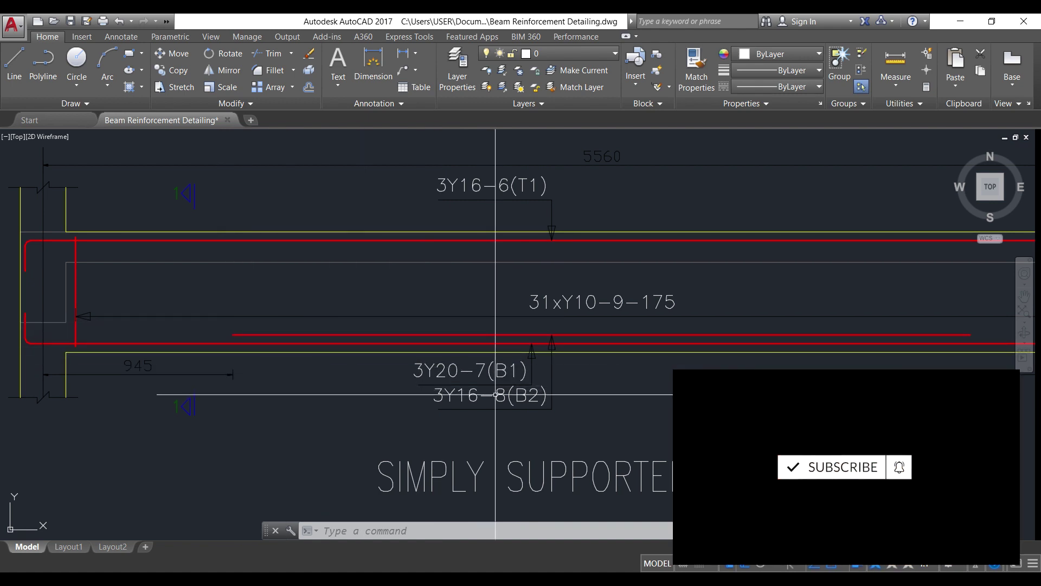
# Step: Examine the 945 mm curtailment of the B2 bars and the top bar label 3Y16-6(T1) on the 5560 mm beam
pyautogui.click(539, 231)
pyautogui.moveTo(558, 239); pyautogui.dragTo(278, 386)
pyautogui.scroll(-3, 278, 386)
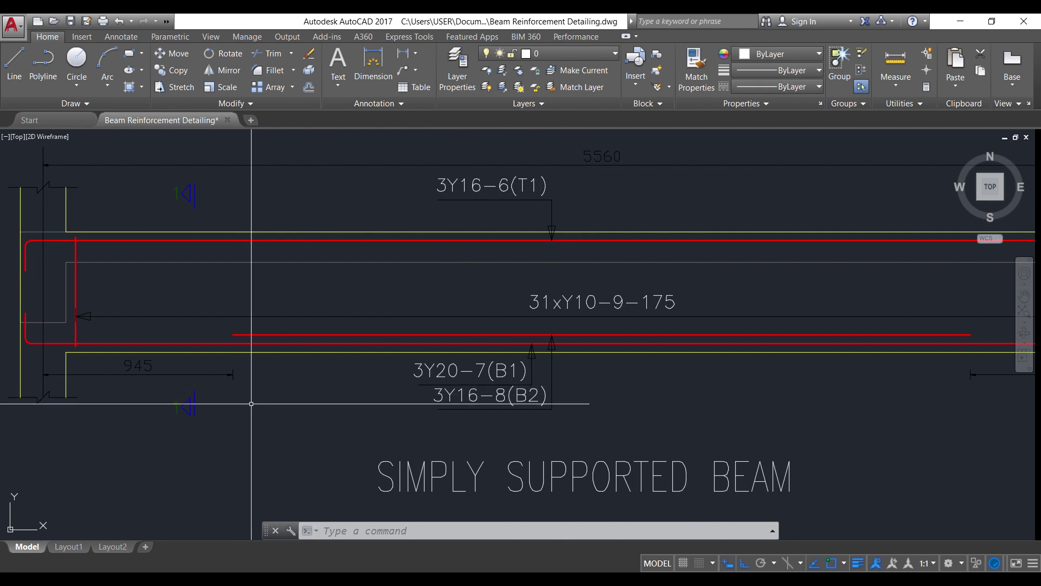
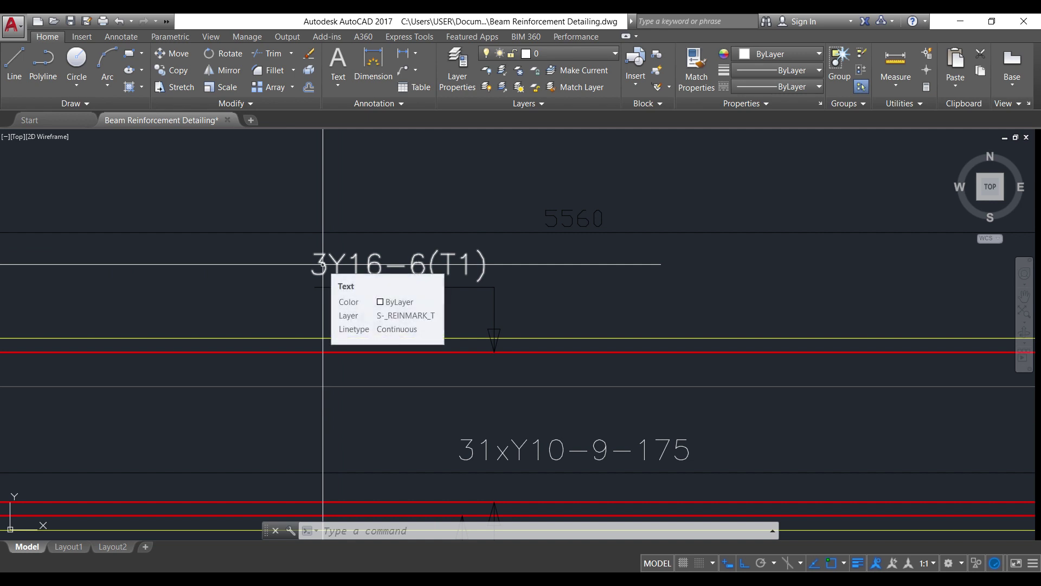
pyautogui.scroll(-4, 419, 262)
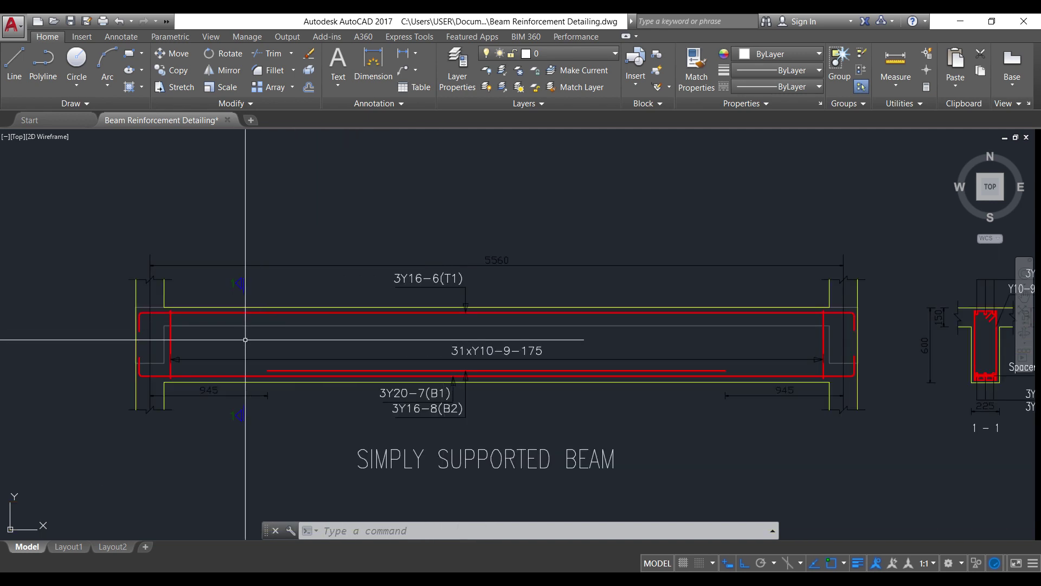
# Step: Examine the two bottom bar layers, 3Y16-8 and 3Y20-7, in cross-section 1-1 of the simply supported beam
pyautogui.scroll(-2, 233, 347)
pyautogui.scroll(4, 736, 372)
pyautogui.scroll(2, 736, 371)
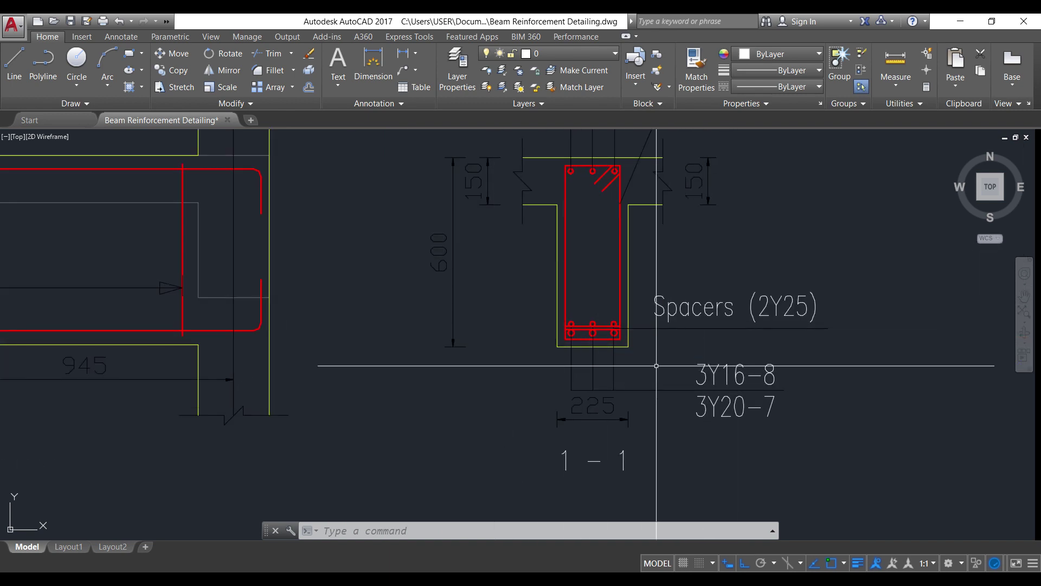
pyautogui.scroll(2, 728, 354)
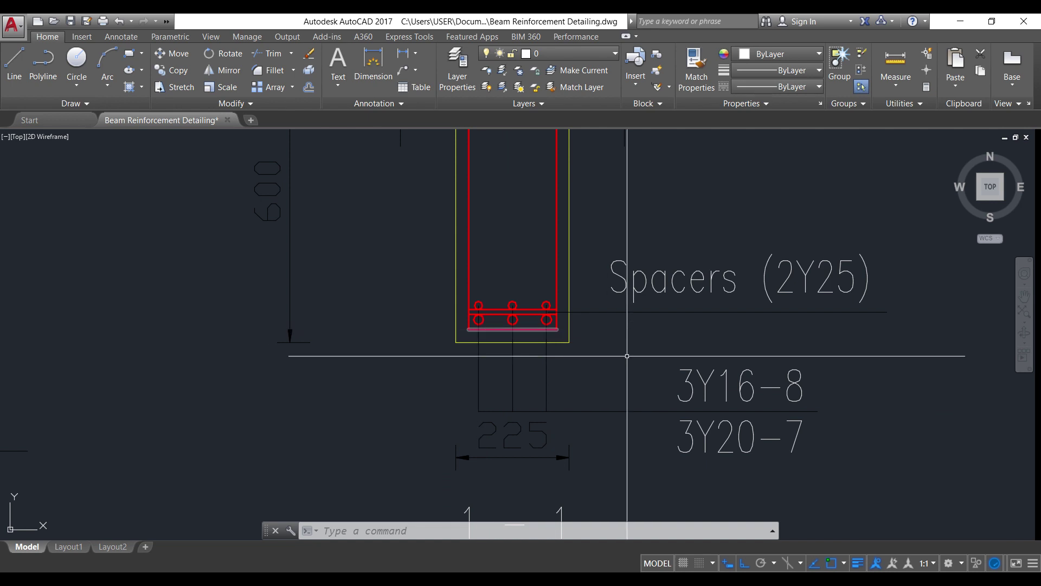
pyautogui.scroll(2, 526, 309)
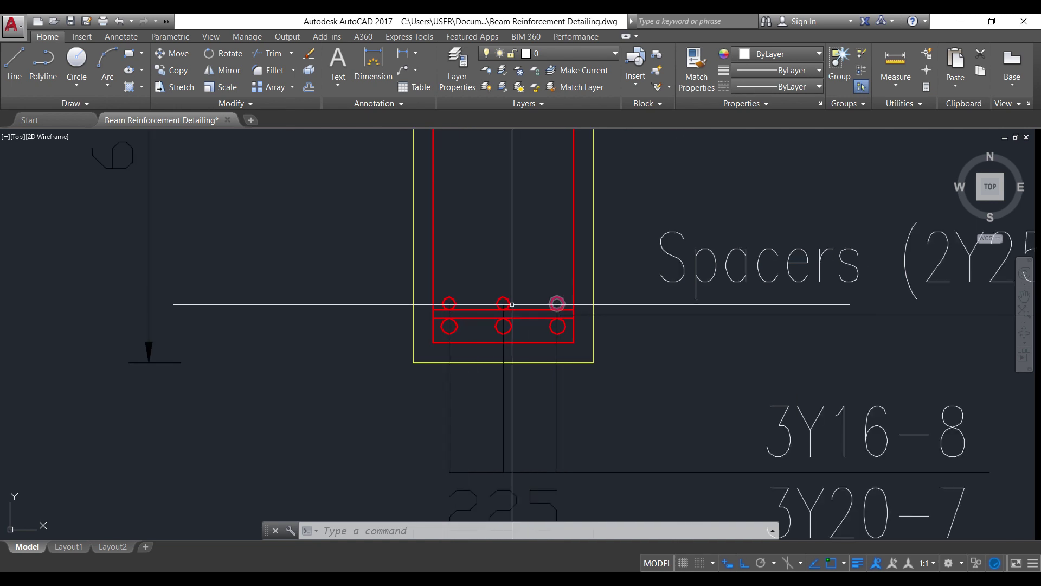
pyautogui.click(419, 284)
pyautogui.click(574, 314)
pyautogui.scroll(-5, 558, 261)
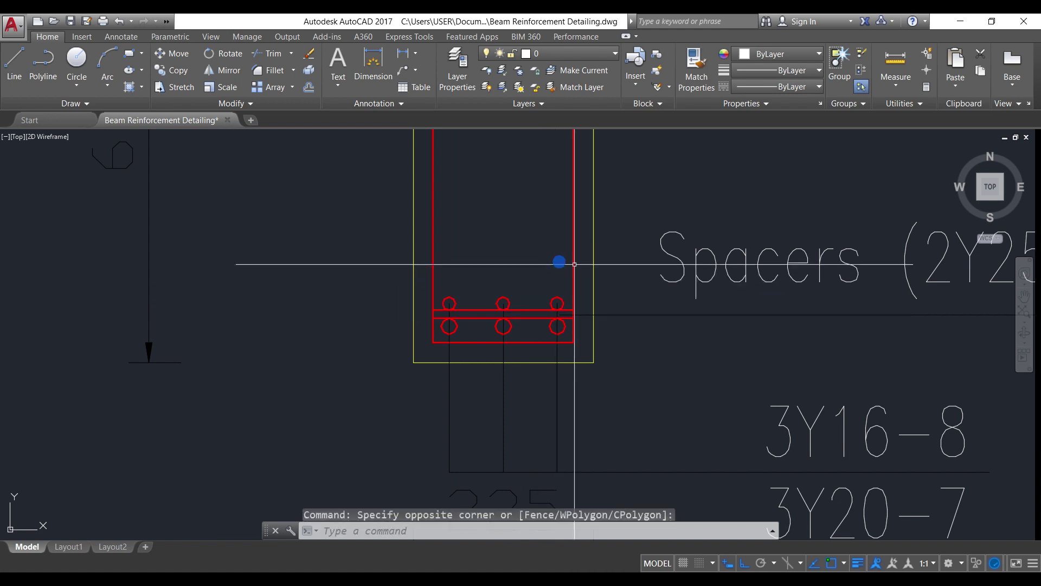
# Step: Examine the Spacers (2Y25) separating the two bottom bar layers in cross-section 1-1
pyautogui.scroll(2, 128, 313)
pyautogui.scroll(1, 133, 312)
pyautogui.scroll(-2, 151, 313)
pyautogui.scroll(-2, 435, 304)
pyautogui.scroll(3, 736, 313)
pyautogui.scroll(5, 736, 313)
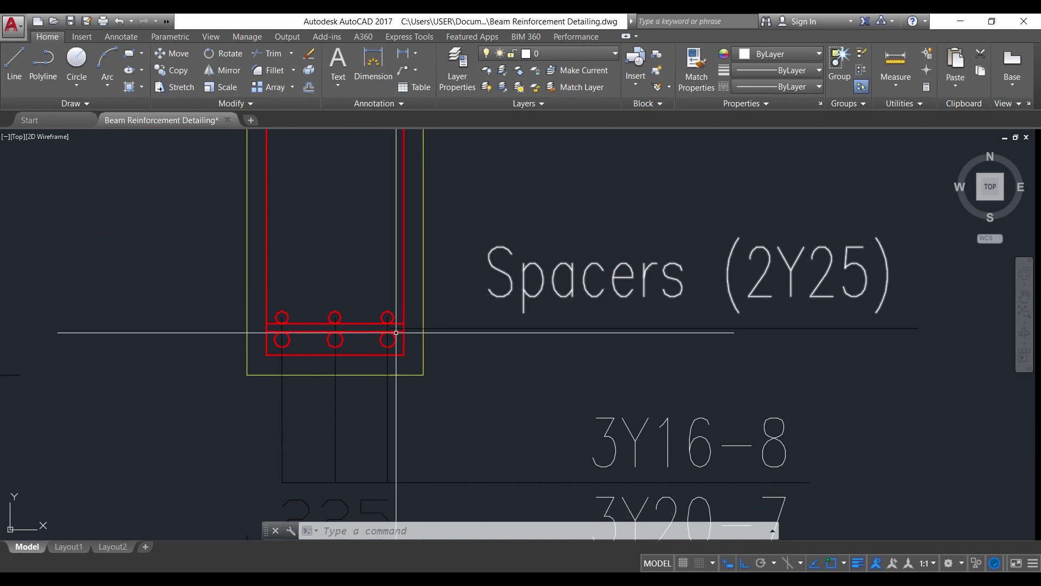
pyautogui.scroll(4, 266, 320)
pyautogui.click(246, 317)
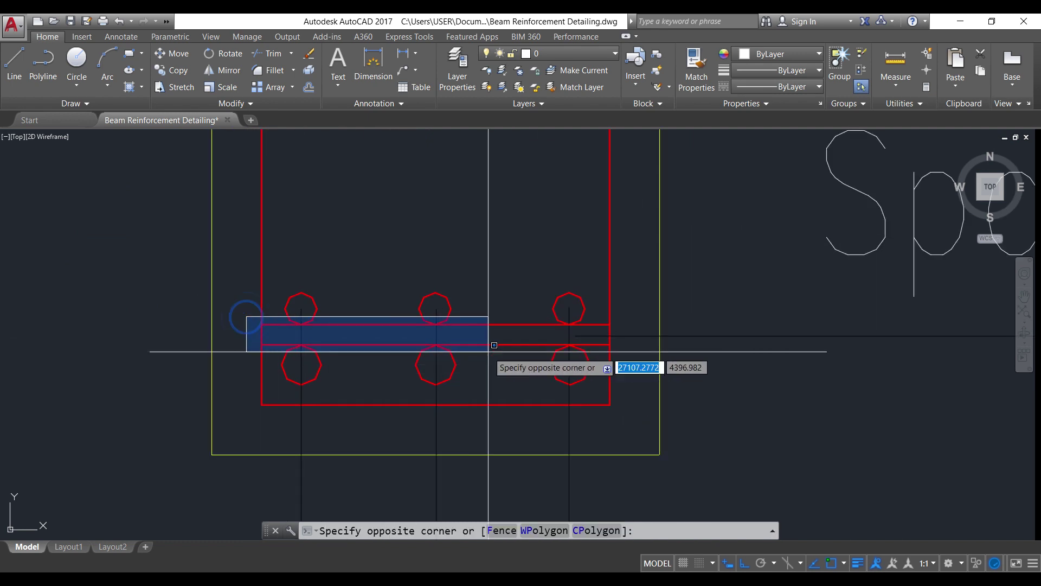
pyautogui.click(520, 282)
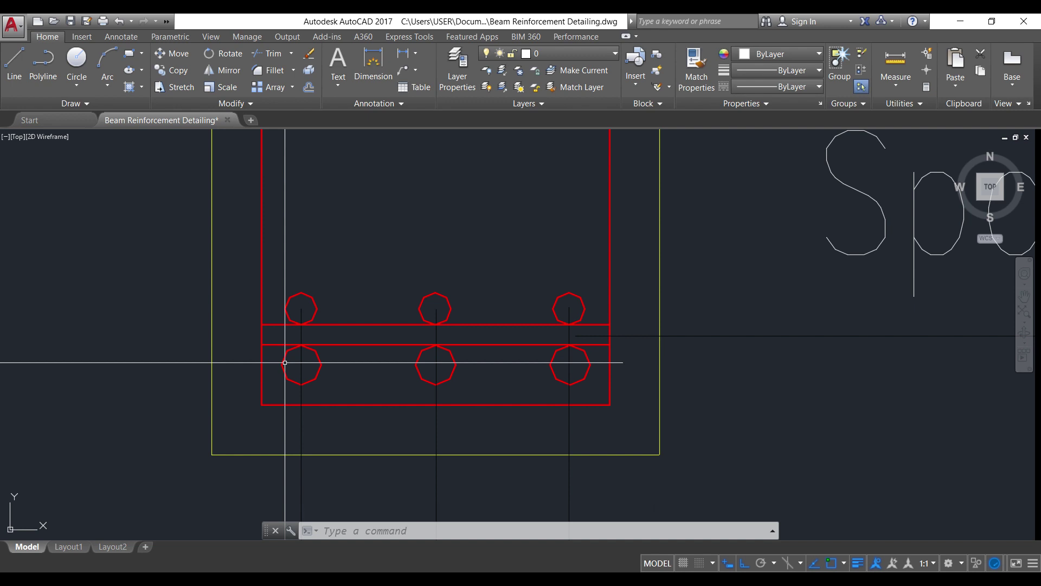
pyautogui.scroll(-8, 285, 363)
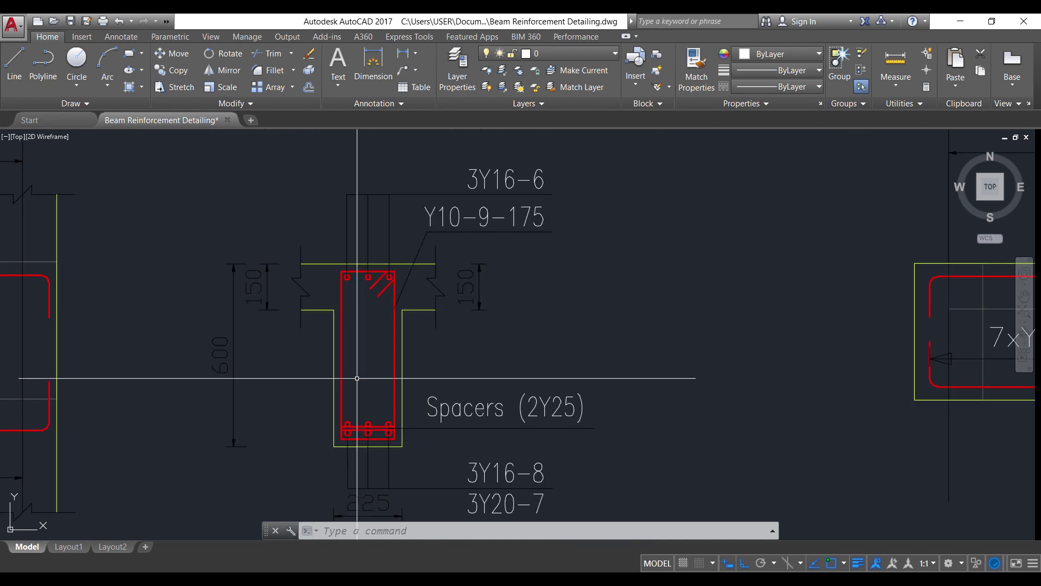
# Step: Examine the 3Y16-6 top bars and the Y10-9-175 stirrup in cross-section 1-1
pyautogui.scroll(5, 335, 311)
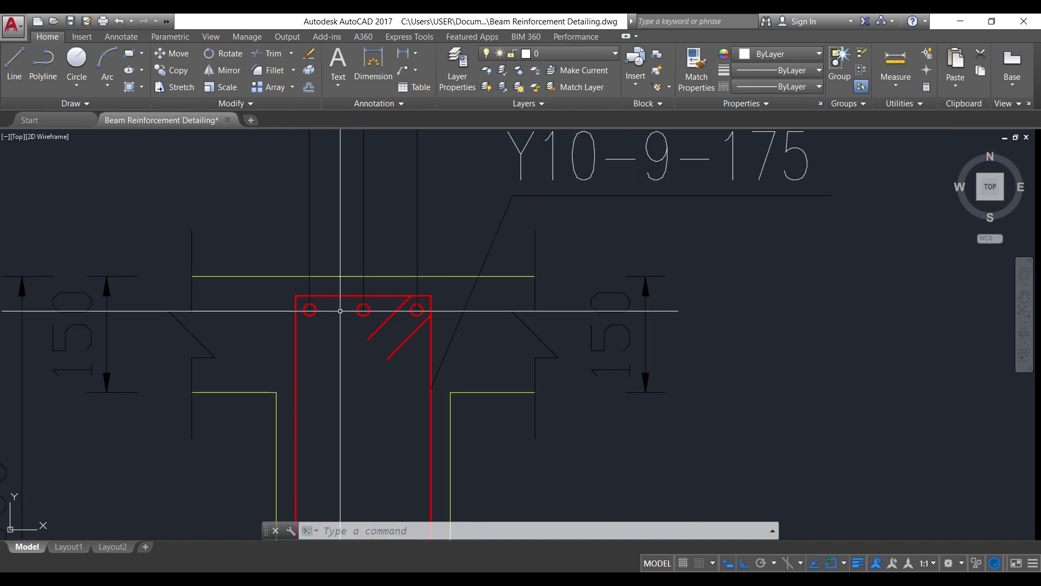
pyautogui.scroll(-4, 417, 293)
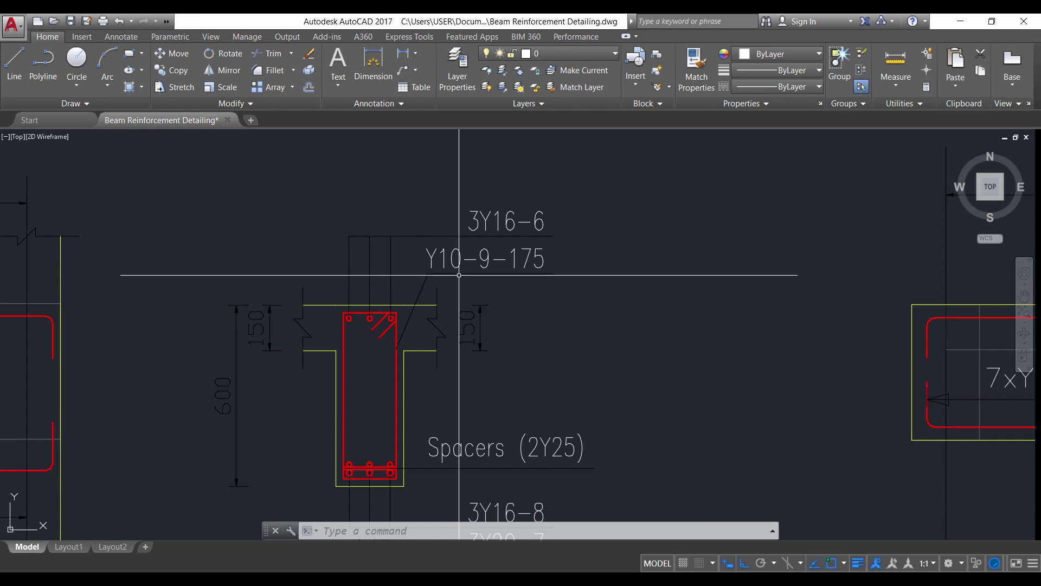
pyautogui.scroll(-3, 637, 213)
pyautogui.scroll(4, 510, 310)
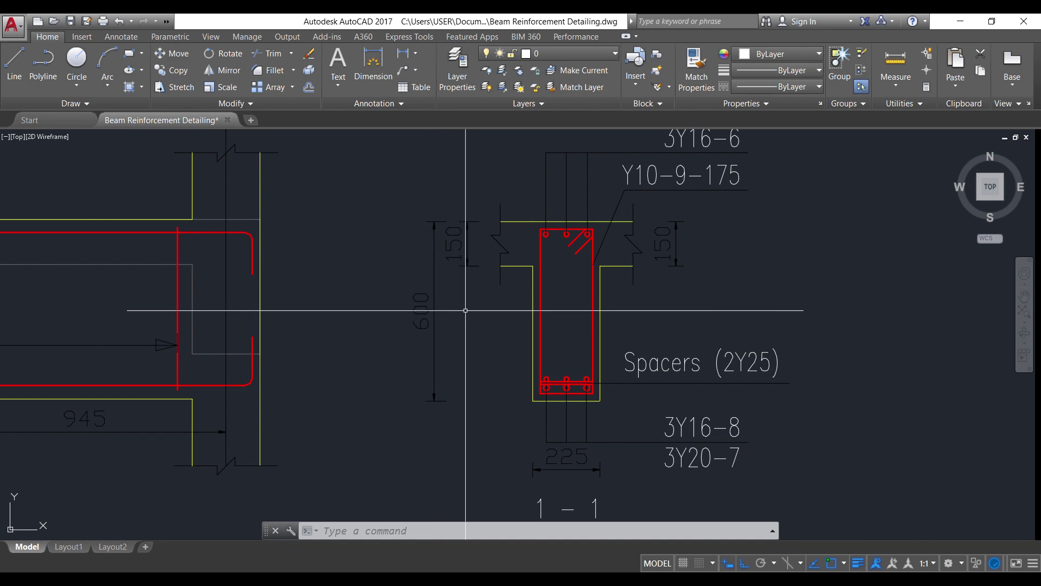
pyautogui.scroll(-3, 462, 309)
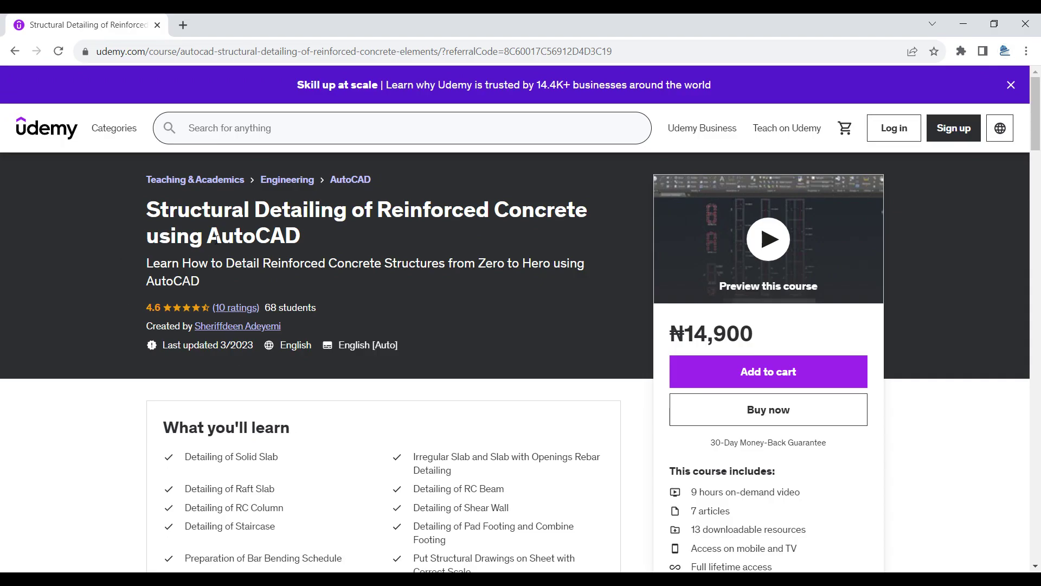
# Step: Review the title and learning topics of the Udemy course "Structural Detailing of Reinforced Concrete using AutoCAD"
pyautogui.moveTo(147, 207); pyautogui.dragTo(305, 237)
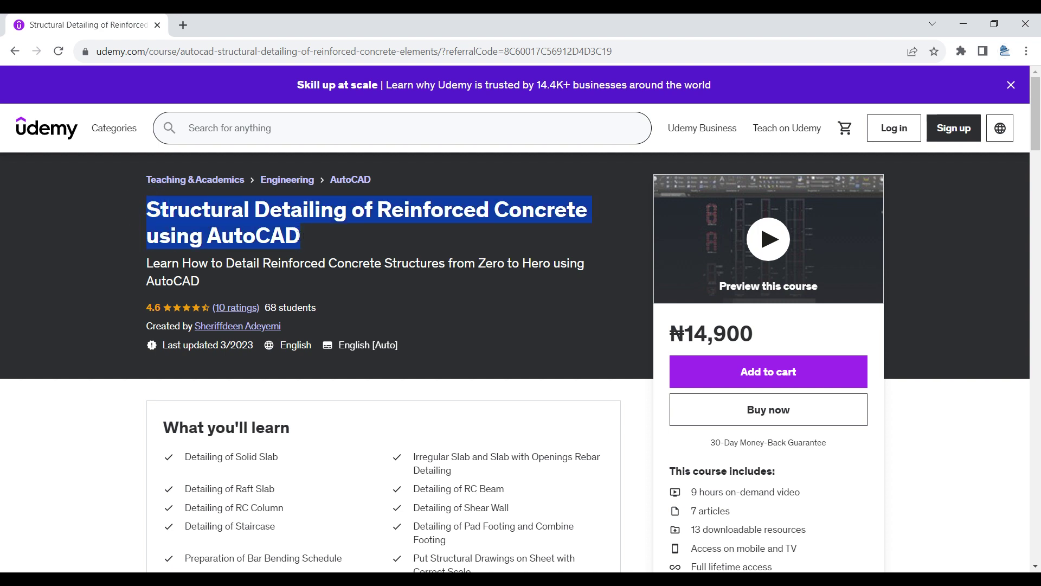
pyautogui.click(99, 244)
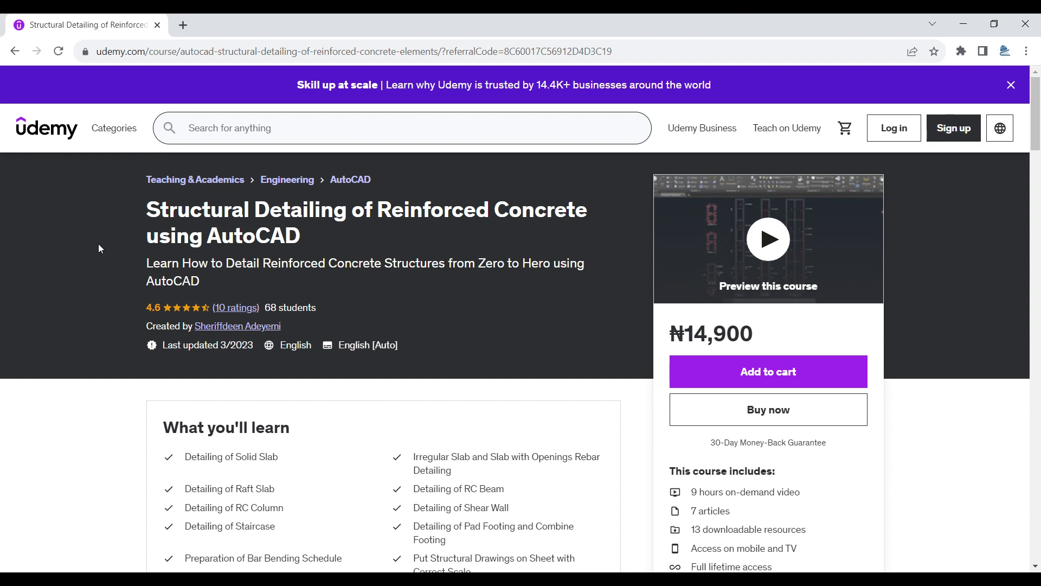
pyautogui.scroll(-4, 891, 174)
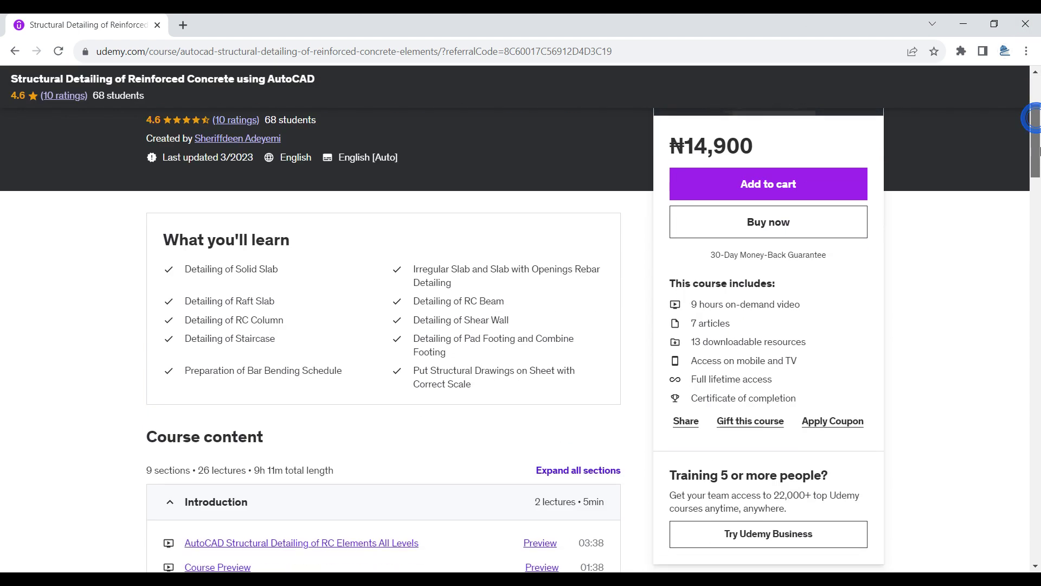
pyautogui.doubleClick(235, 250)
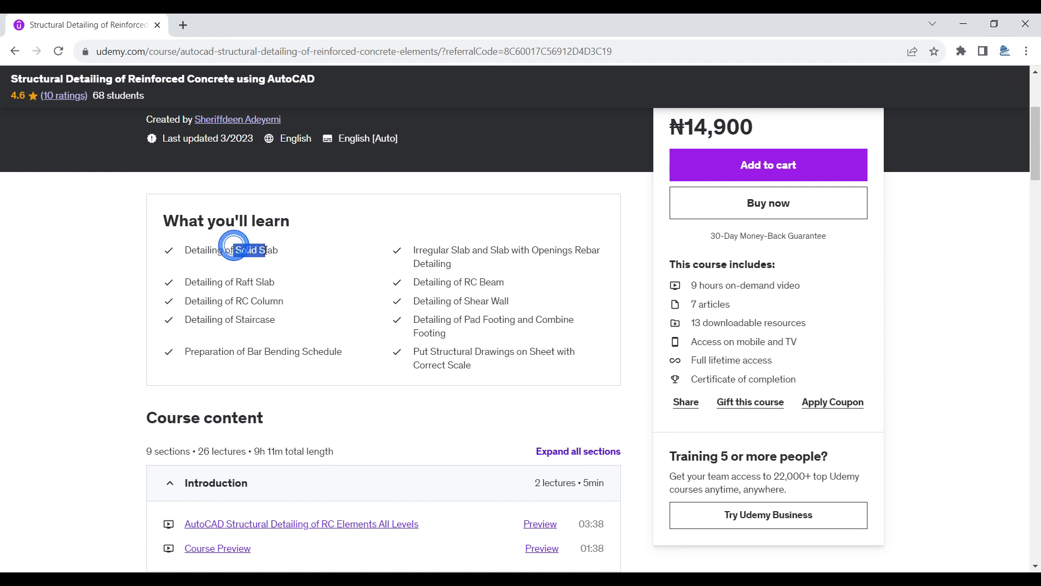
pyautogui.moveTo(234, 281); pyautogui.dragTo(297, 315)
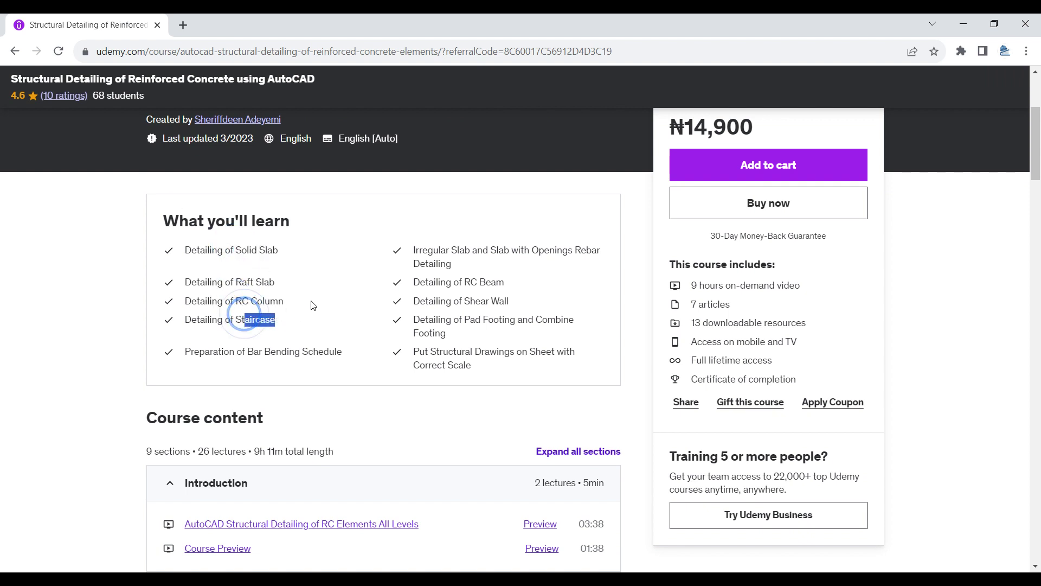
pyautogui.moveTo(414, 250); pyautogui.dragTo(470, 252)
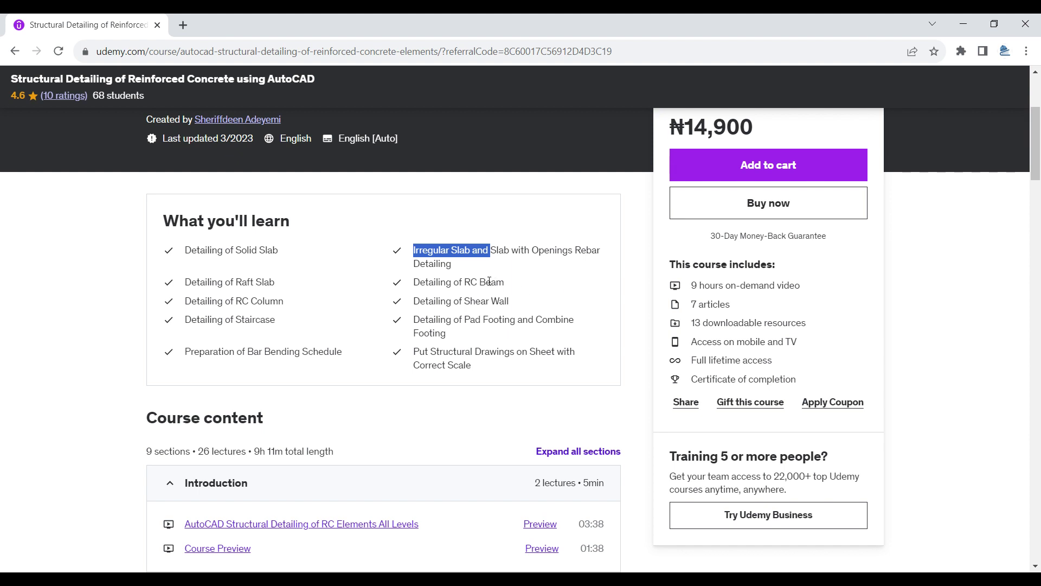
pyautogui.moveTo(466, 281); pyautogui.dragTo(491, 282)
pyautogui.click(465, 311)
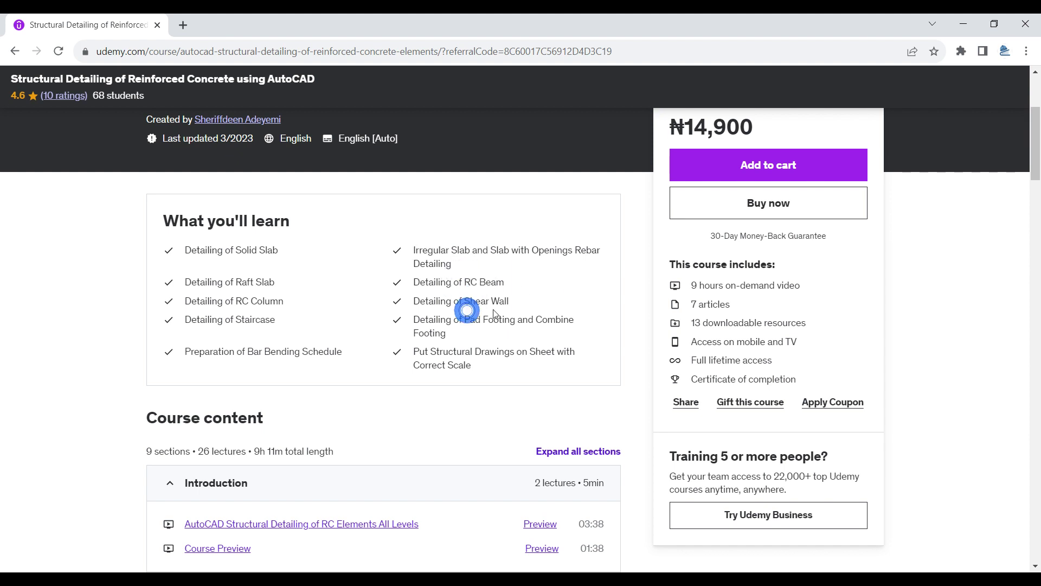
pyautogui.moveTo(465, 316); pyautogui.dragTo(446, 343)
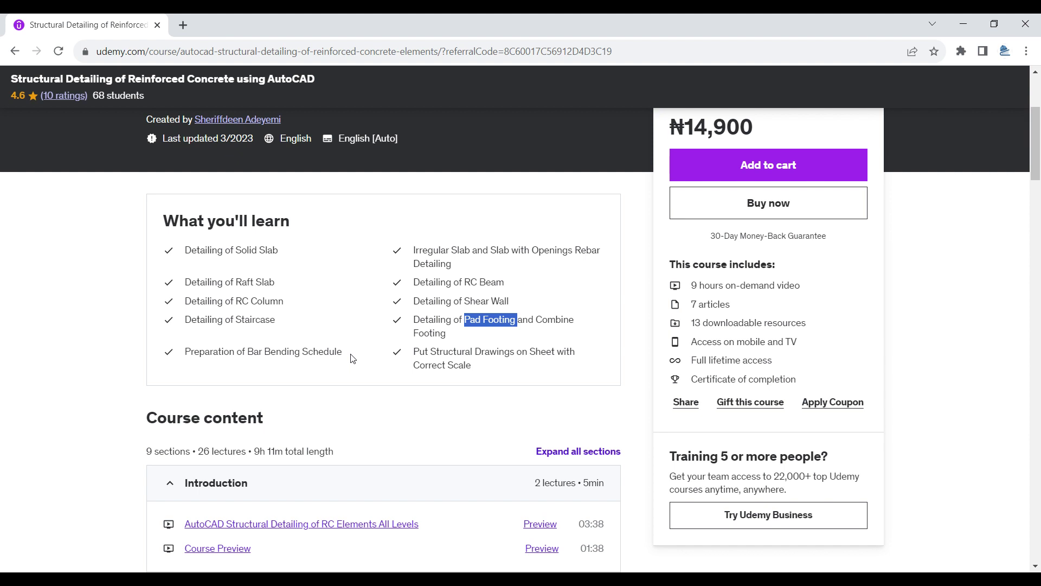
# Step: Review what the Udemy course includes, highlighting its on-demand video hours, and return to the course heading
pyautogui.moveTo(688, 287); pyautogui.dragTo(727, 286)
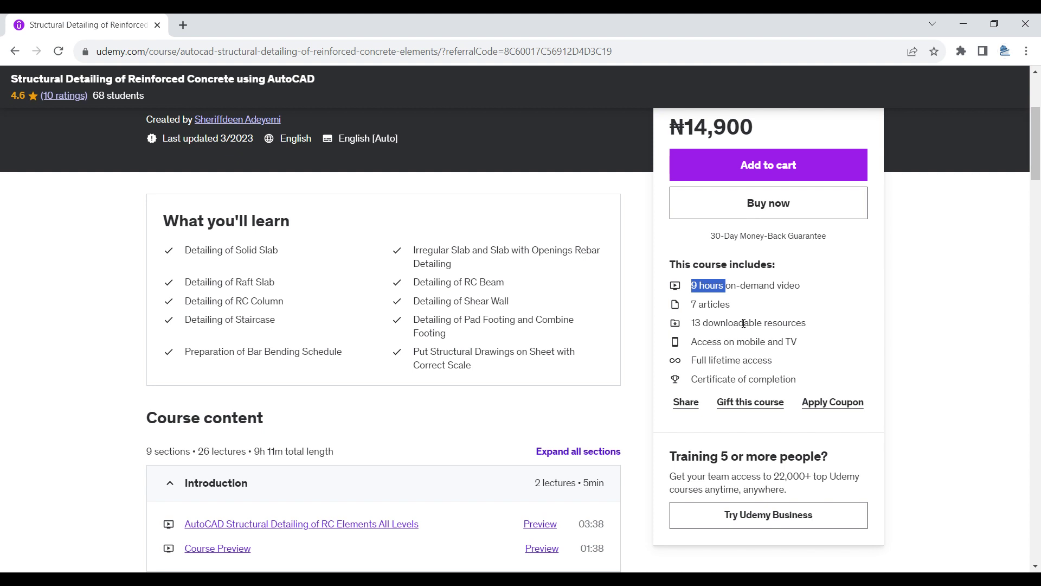
pyautogui.moveTo(1036, 142)
pyautogui.mouseDown()
pyautogui.moveTo(1040, 253)
pyautogui.moveTo(1038, 127)
pyautogui.mouseUp()
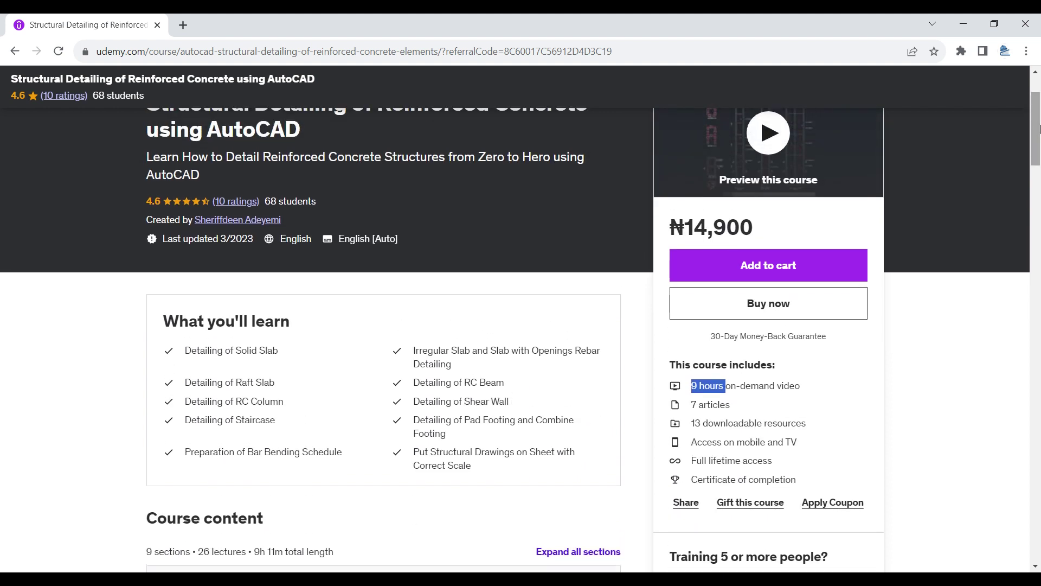
pyautogui.moveTo(1040, 128); pyautogui.dragTo(1038, 112)
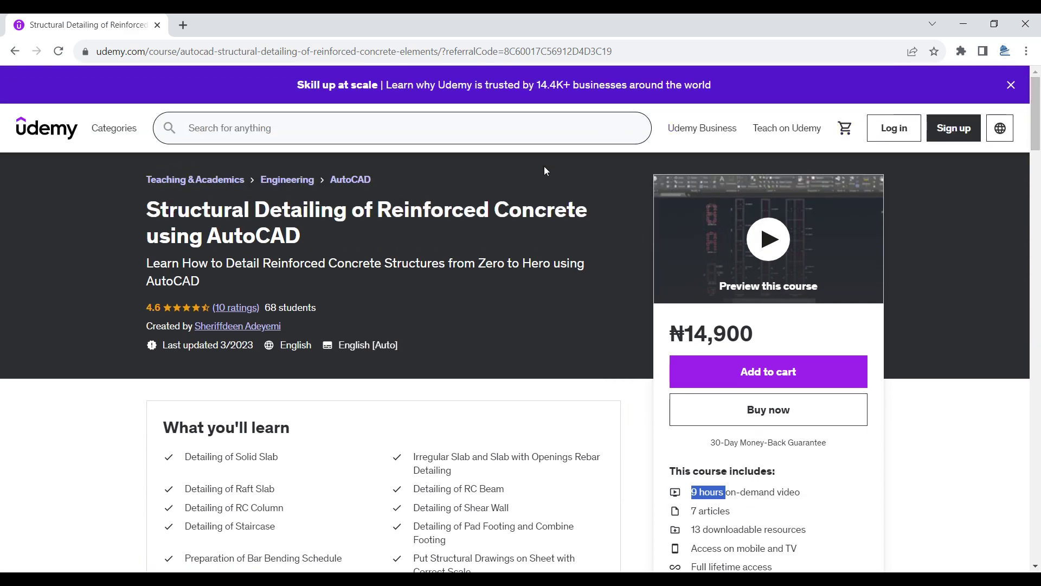
# Step: Switch back to AutoCAD and examine the full continuous beam drawing, F. BEAM 03 (225x450)
pyautogui.hotkey('alt', 'Tab')
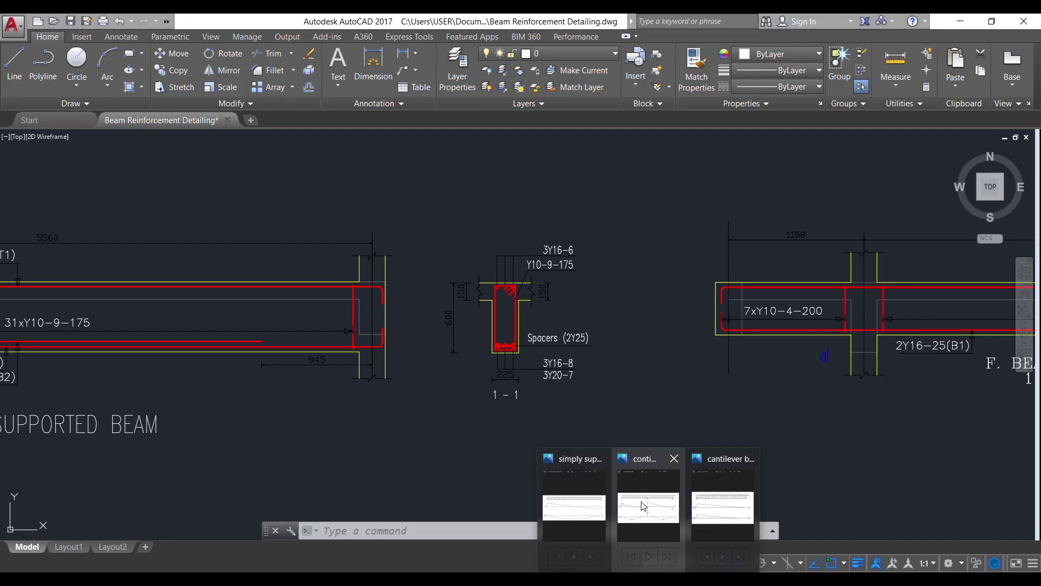
pyautogui.click(367, 425)
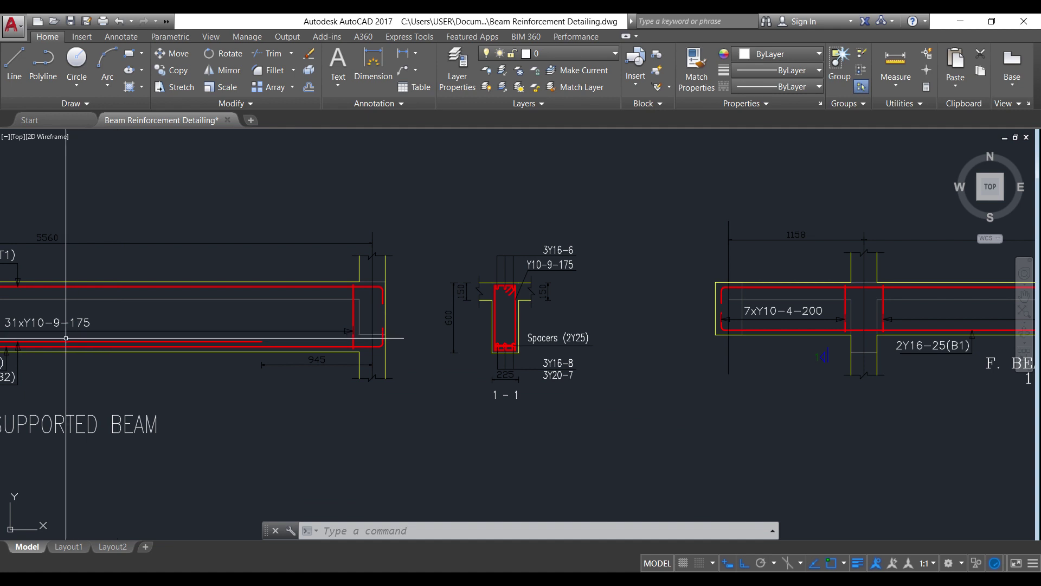
pyautogui.scroll(-4, 121, 337)
pyautogui.scroll(2, 589, 356)
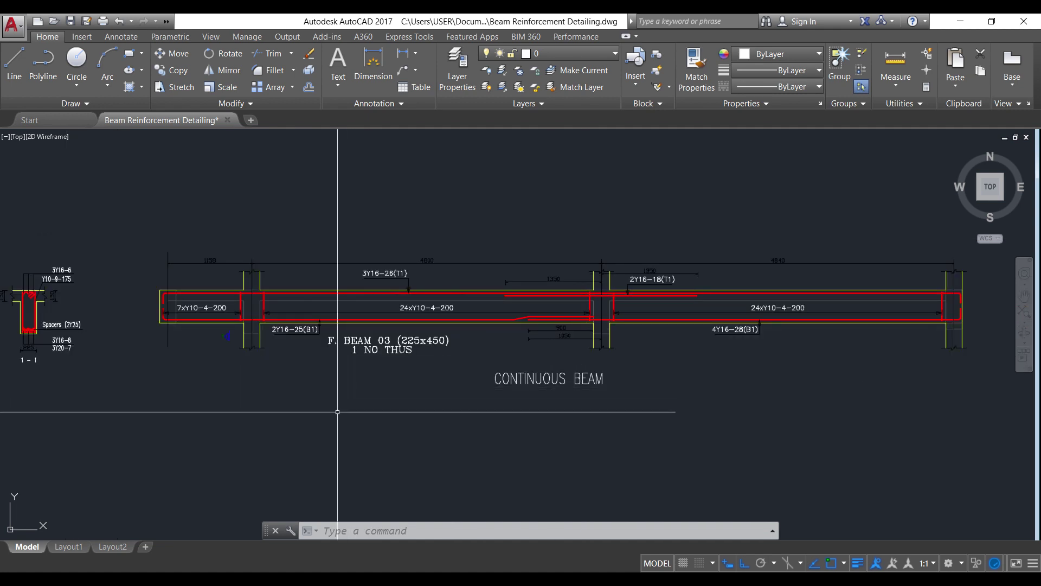
pyautogui.scroll(2, 452, 373)
pyautogui.scroll(-2, 466, 373)
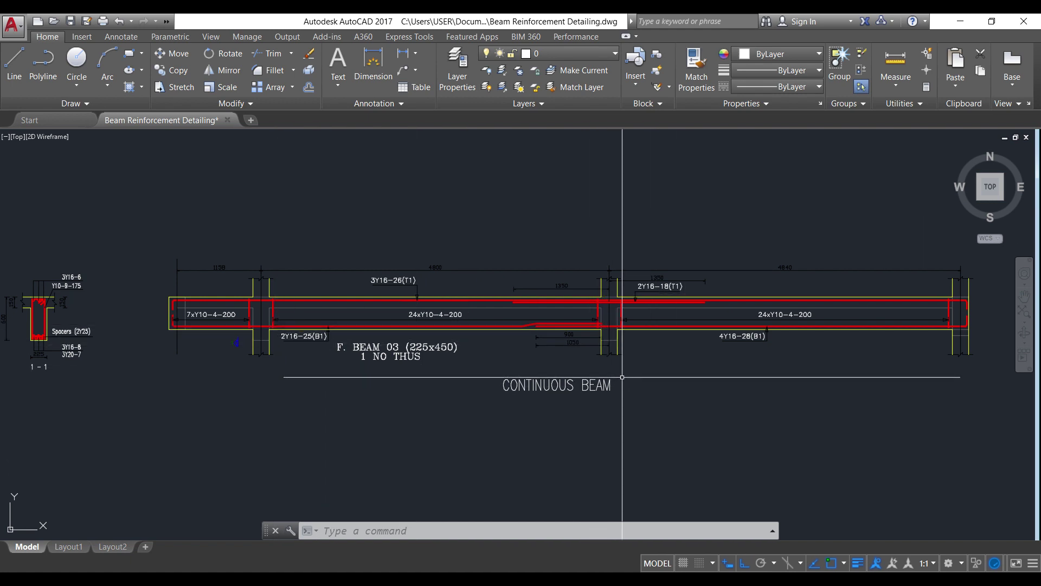
# Step: Point out the three column supports of the continuous beam with selection windows, without editing anything
pyautogui.click(923, 211)
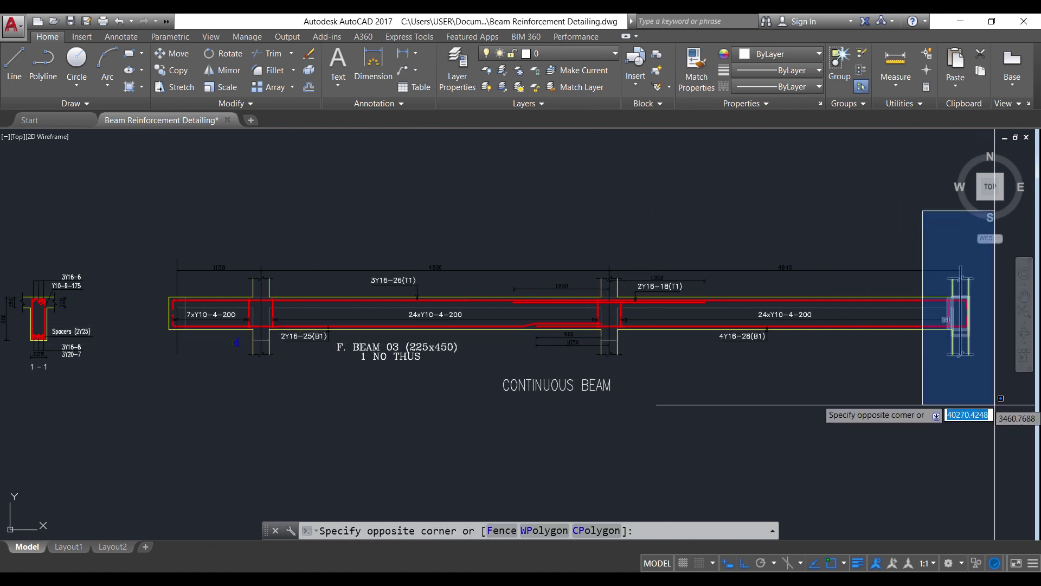
pyautogui.click(936, 229)
pyautogui.click(576, 193)
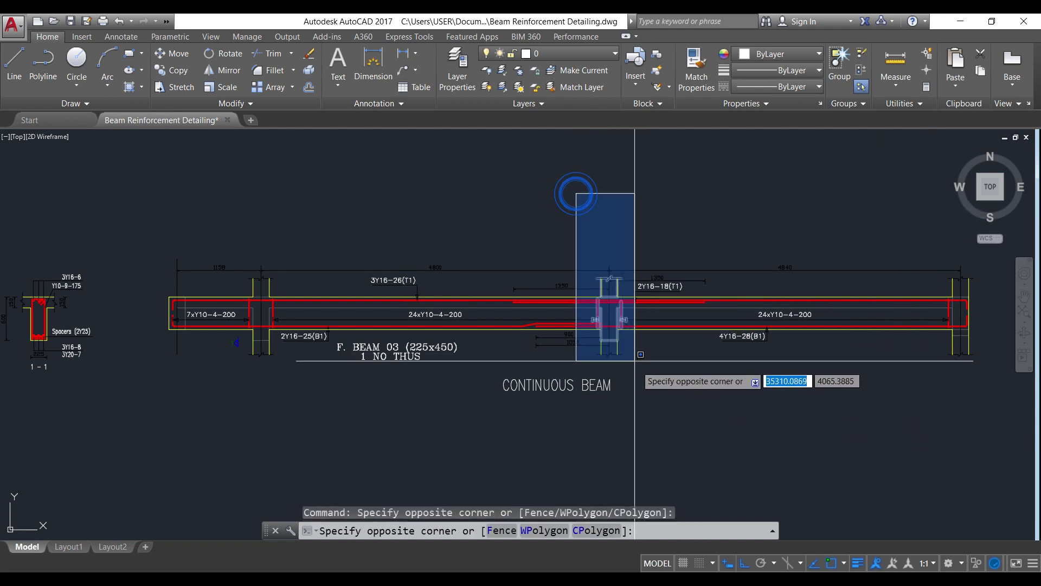
pyautogui.click(638, 372)
pyautogui.click(228, 208)
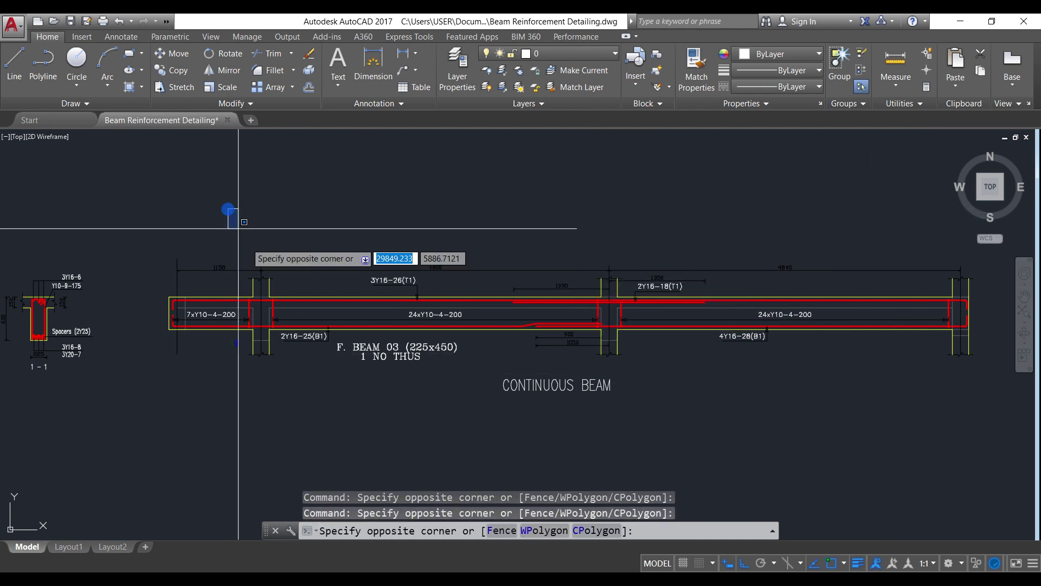
pyautogui.click(290, 379)
# Step: Examine the 1158 mm cantilever end of the continuous beam, marking it with a selection window
pyautogui.scroll(2, 200, 319)
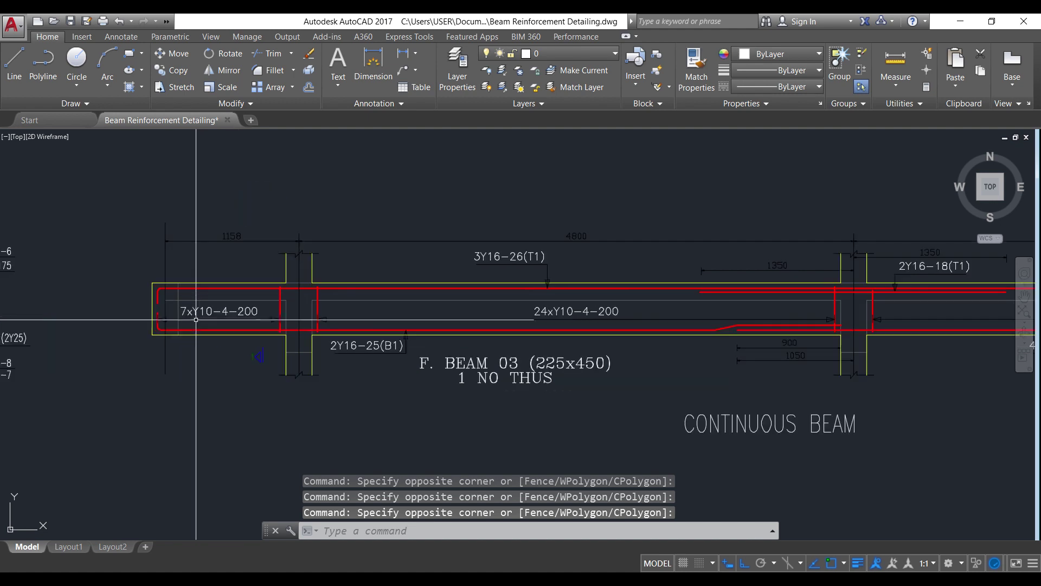
pyautogui.click(124, 200)
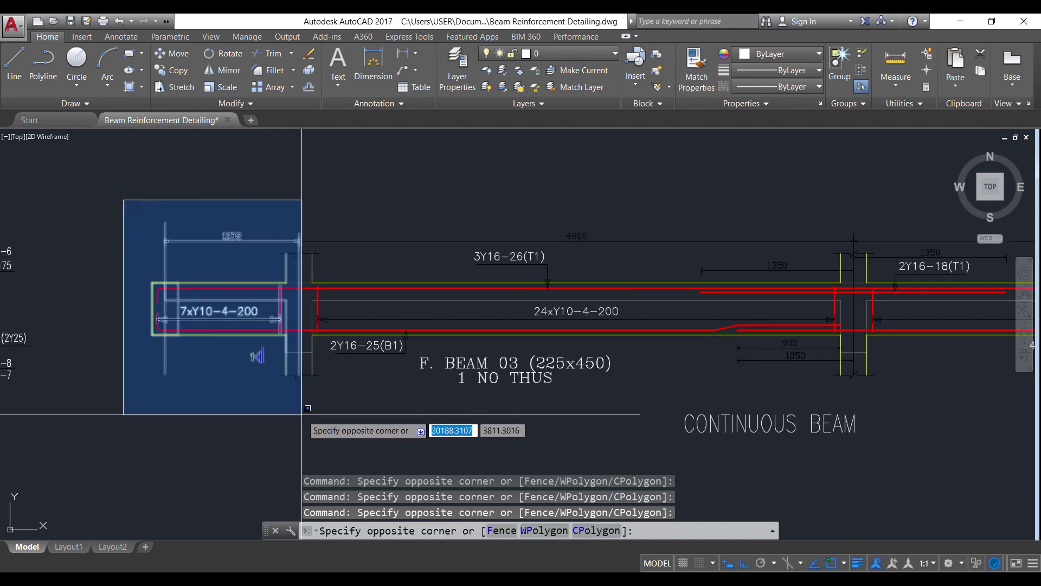
pyautogui.click(230, 167)
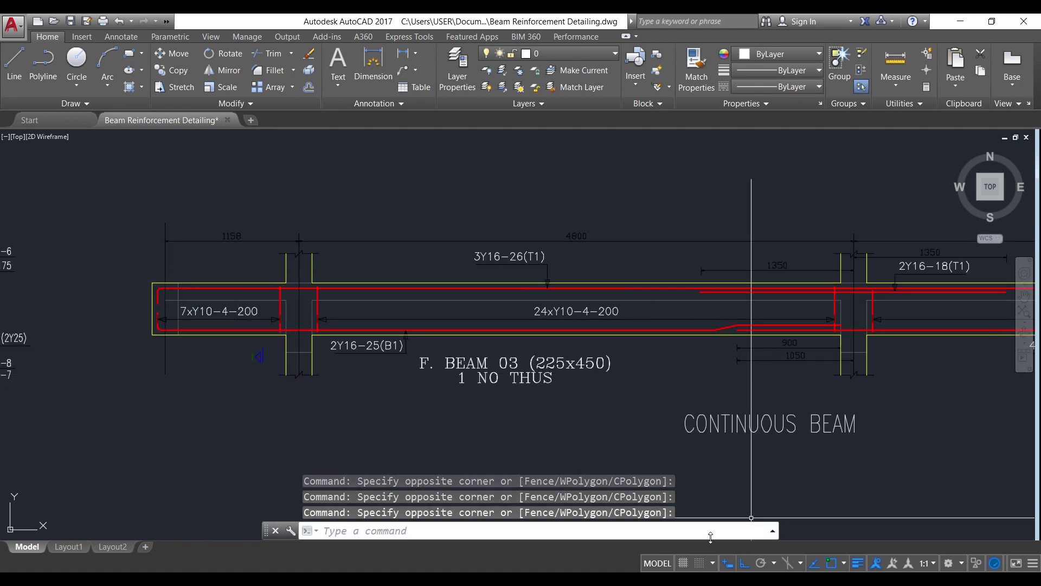
# Step: Bring up the shear and bending moment diagram image "continous beam.PNG" and maximize it
pyautogui.moveTo(678, 578)
pyautogui.click(646, 510)
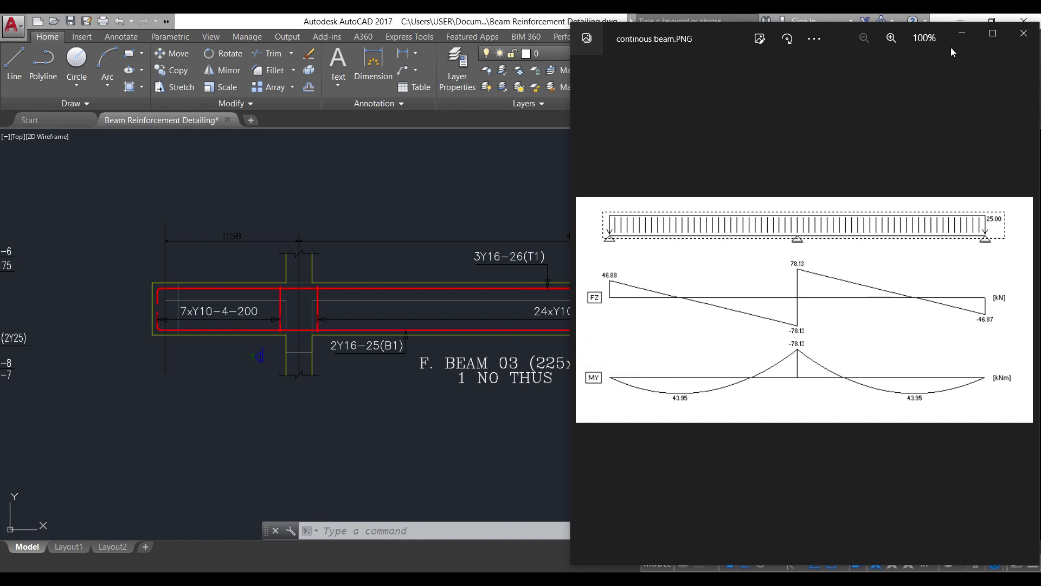
pyautogui.click(990, 36)
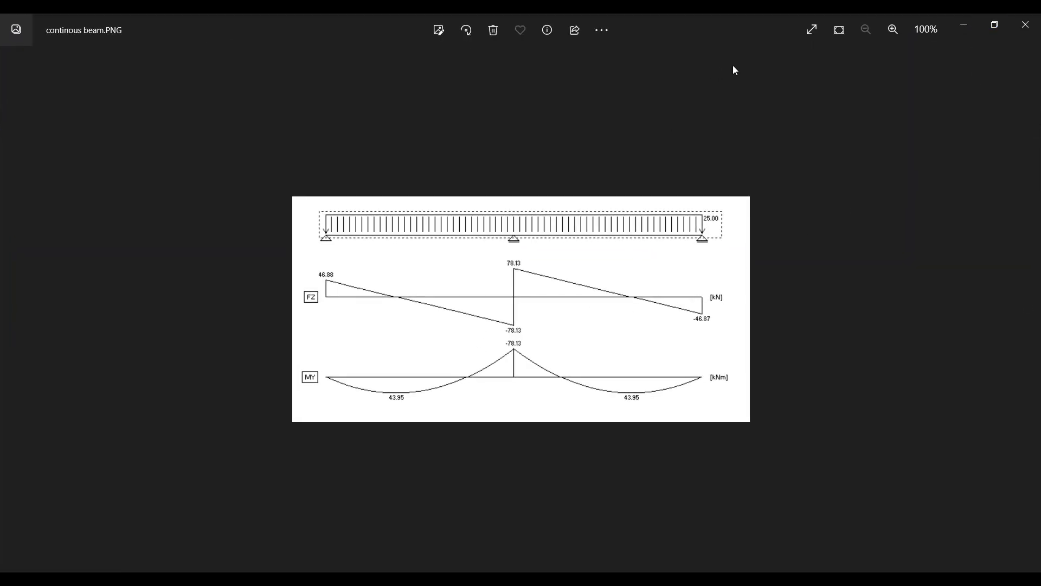
# Step: Examine the enlarged shear and moment diagrams of the continuous beam, then switch back to the middle support in the AutoCAD drawing
pyautogui.click(893, 30)
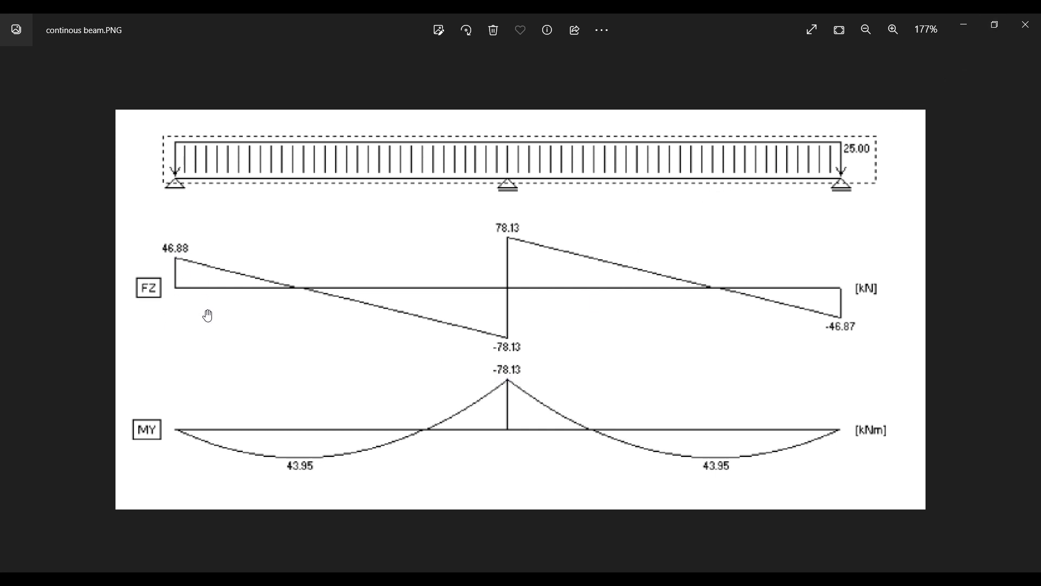
pyautogui.click(994, 25)
pyautogui.scroll(-3, 137, 383)
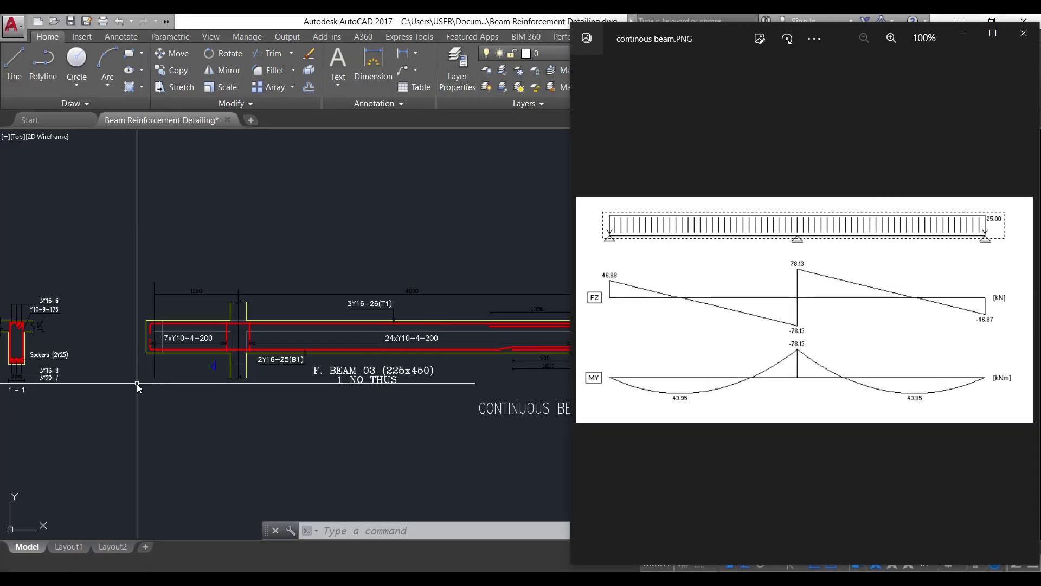
pyautogui.scroll(5, 459, 354)
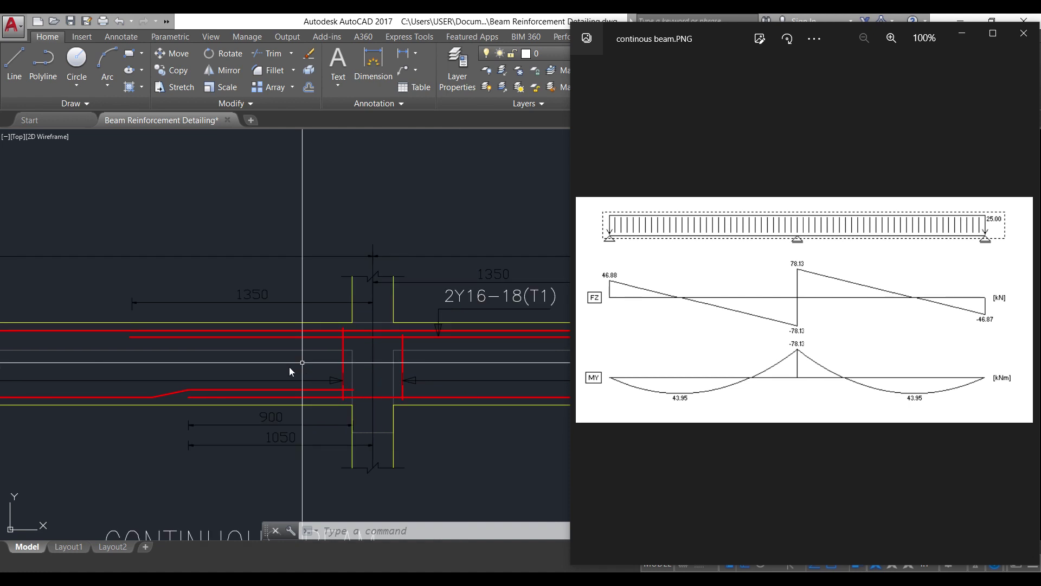
pyautogui.click(201, 244)
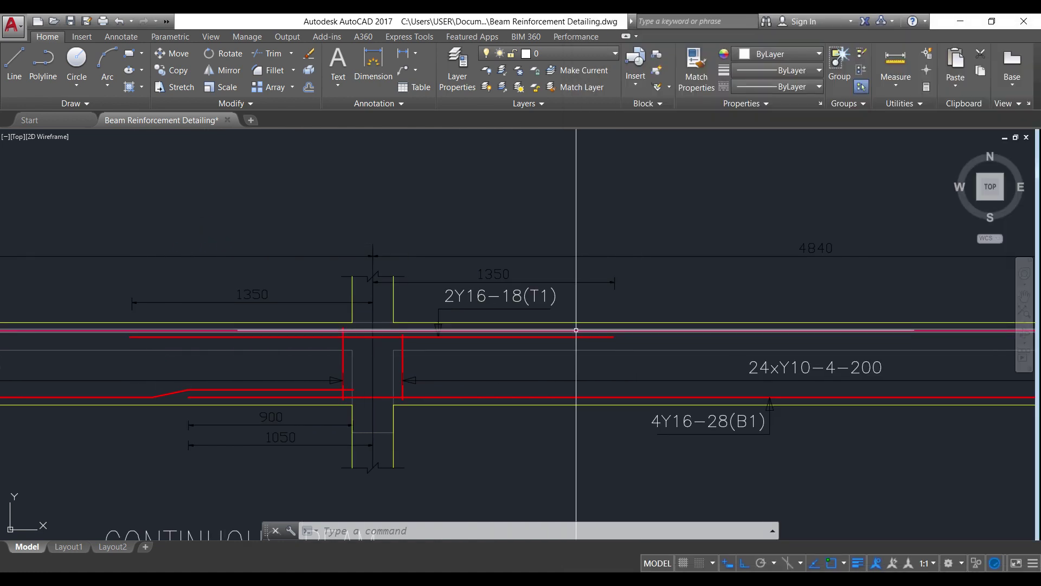
# Step: Highlight the continuous top bar and the extra 2Y16-18(T1) bar over the middle support by selecting both
pyautogui.scroll(2, 400, 353)
pyautogui.scroll(-3, 359, 331)
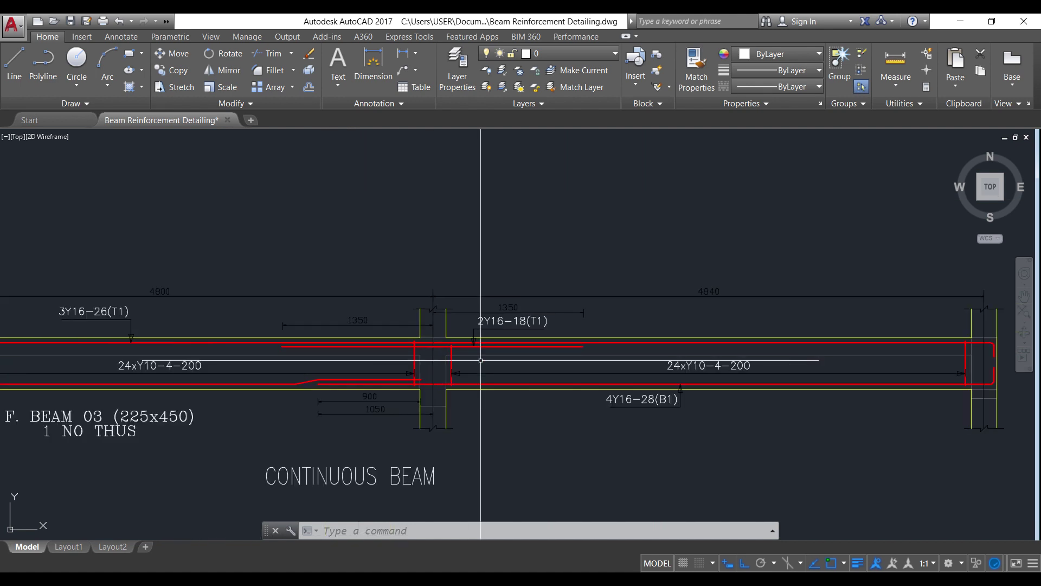
pyautogui.scroll(2, 166, 360)
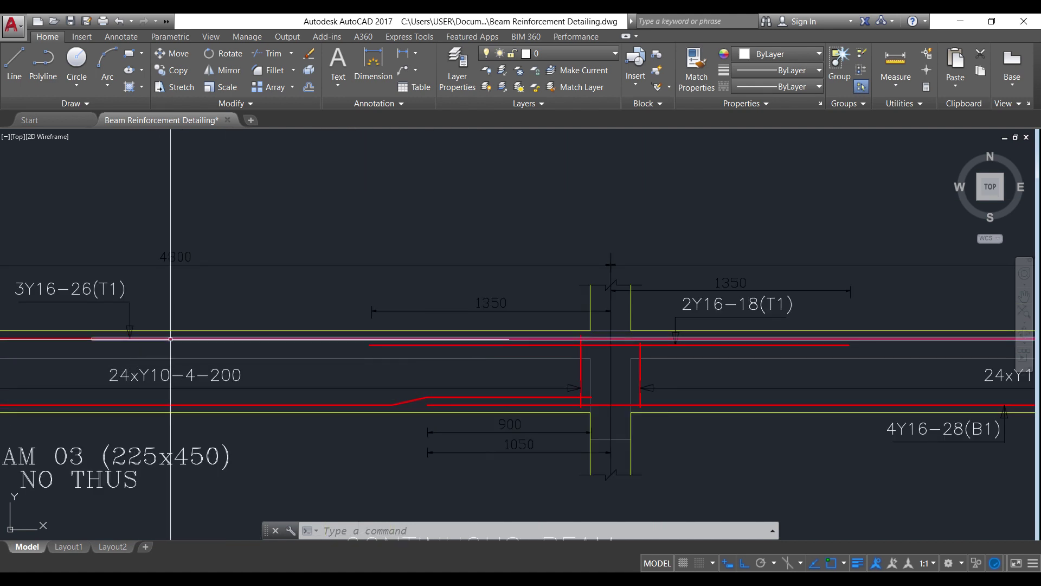
pyautogui.click(168, 337)
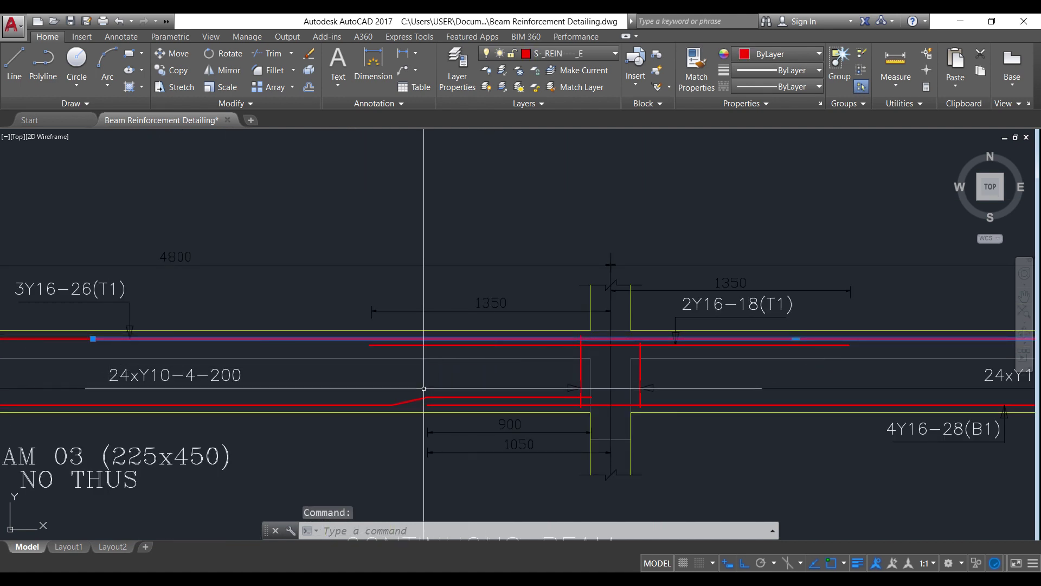
pyautogui.scroll(-2, 430, 356)
pyautogui.scroll(2, 498, 353)
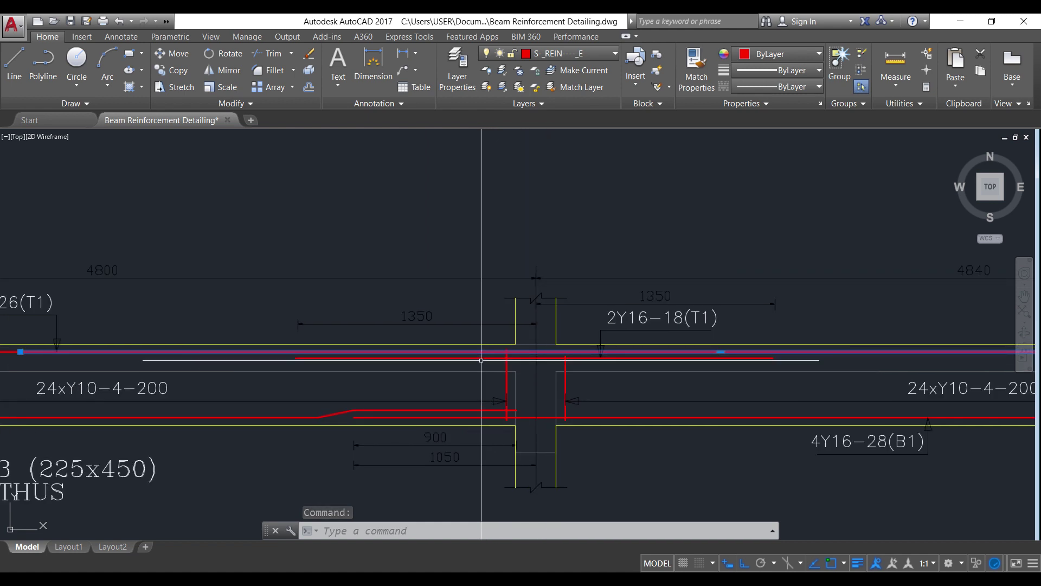
pyautogui.click(477, 357)
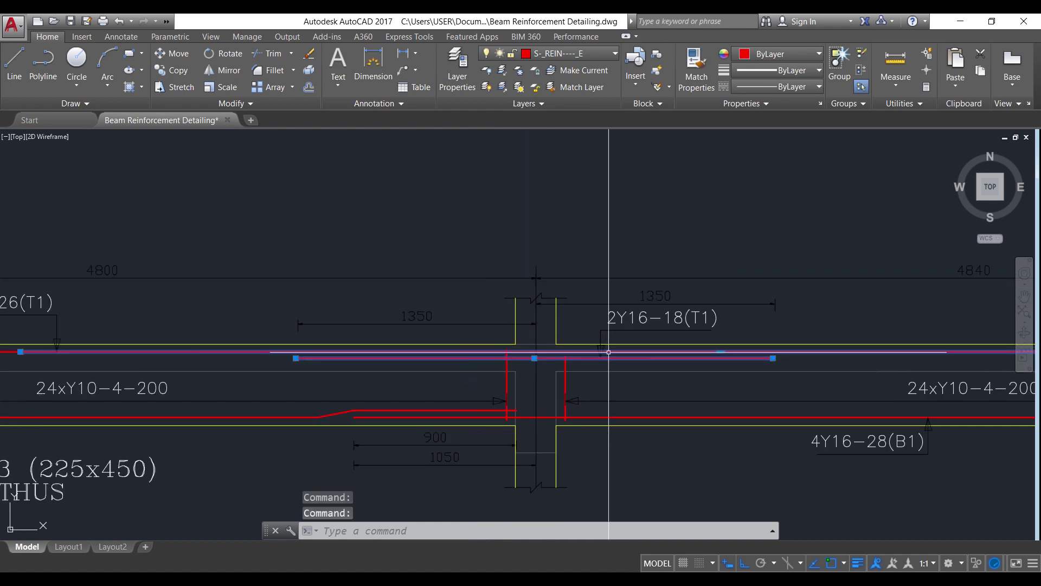
# Step: Compare the selected top bars with the moment diagram in "continous beam.PNG", then return to AutoCAD and deselect them
pyautogui.moveTo(618, 579)
pyautogui.click(664, 507)
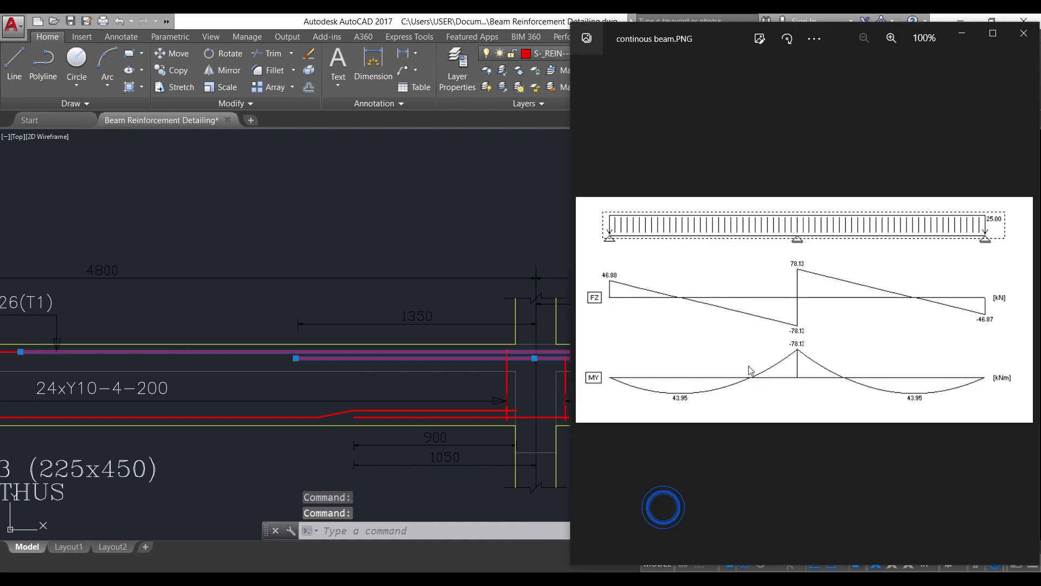
pyautogui.click(476, 246)
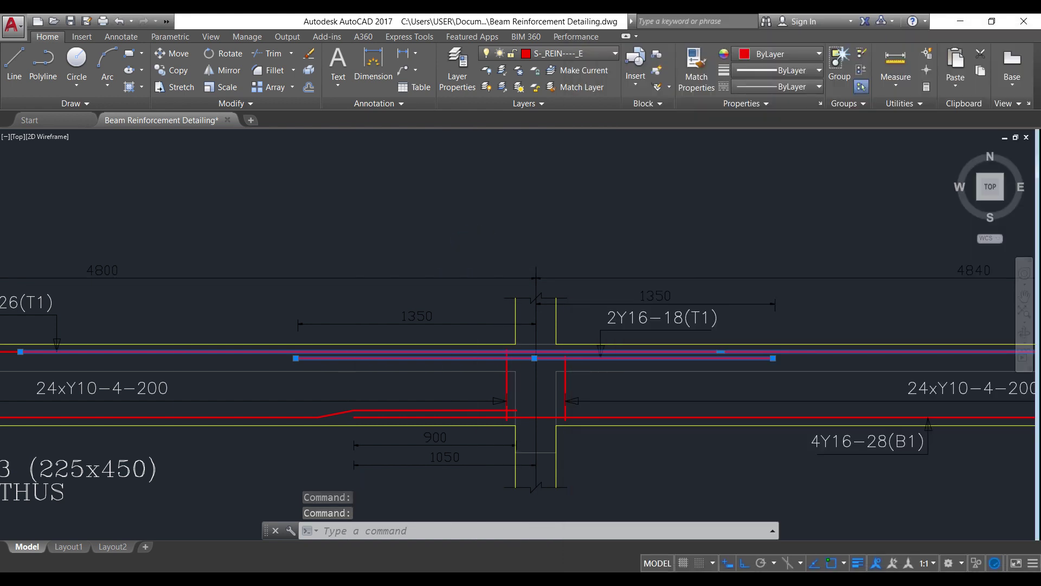
pyautogui.scroll(-6, 293, 333)
pyautogui.scroll(4, 245, 353)
pyautogui.scroll(-2, 474, 391)
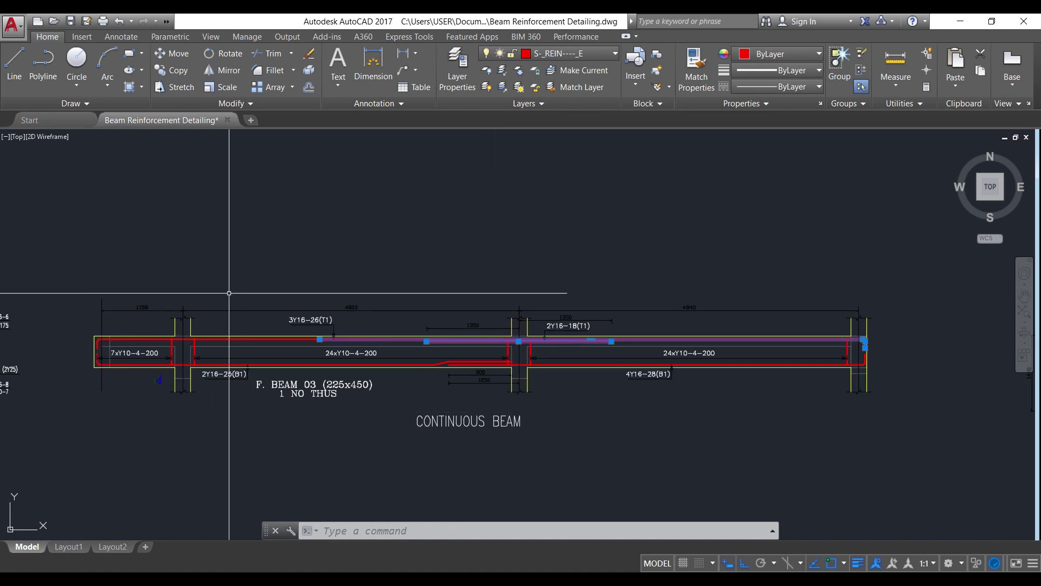
pyautogui.press('Escape')
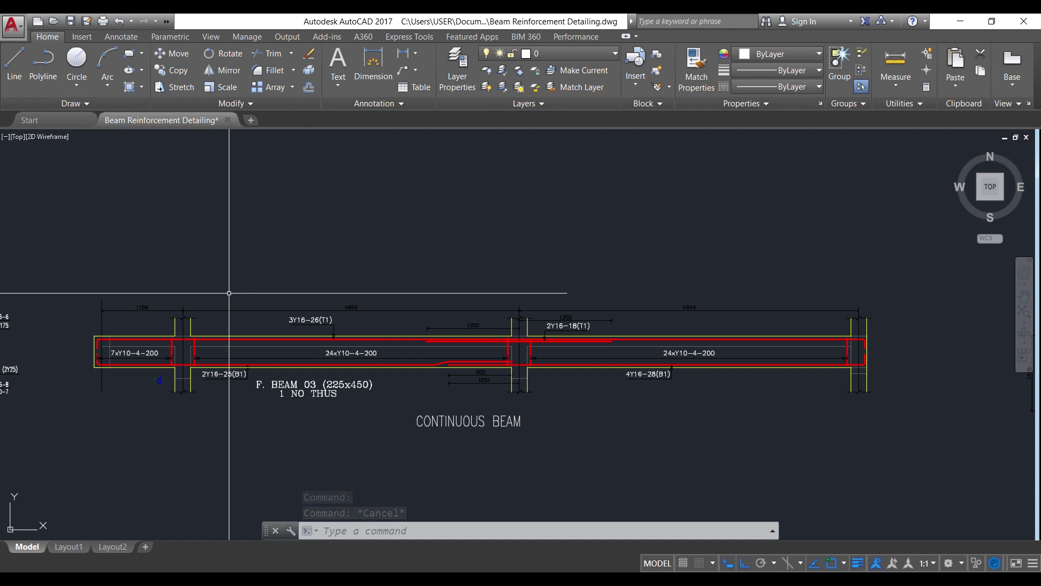
# Step: Examine the 900 mm bottom-bar lap beside the middle support, marking it with selection windows without editing anything
pyautogui.scroll(4, 357, 374)
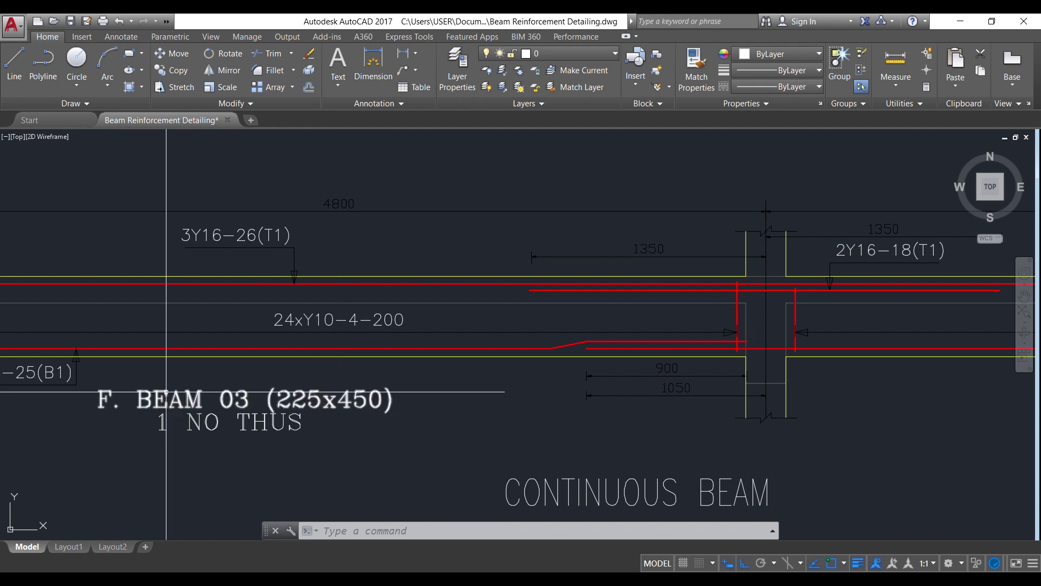
pyautogui.scroll(-3, 195, 389)
pyautogui.scroll(5, 562, 326)
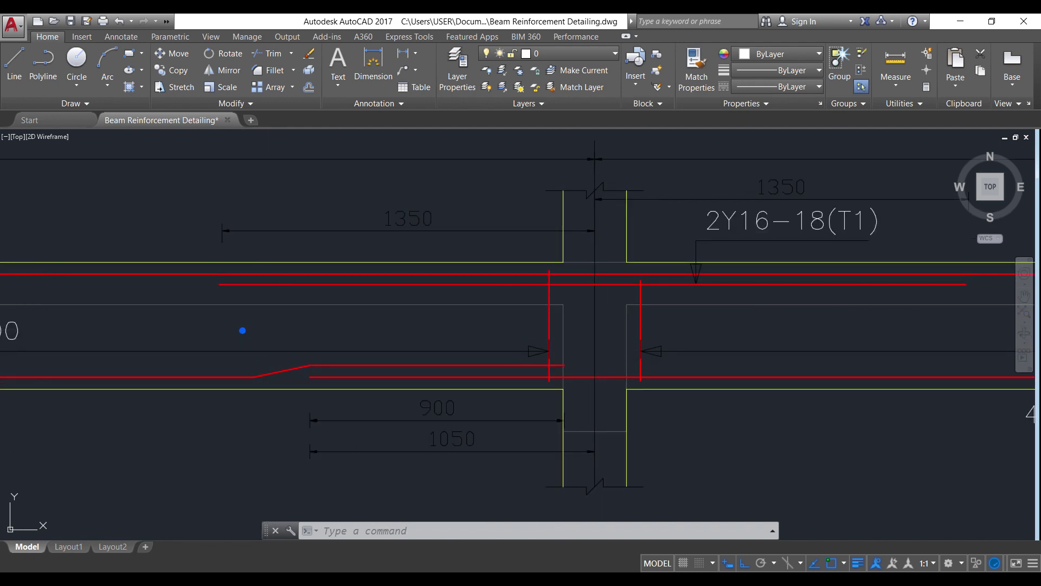
pyautogui.click(243, 329)
pyautogui.click(455, 350)
pyautogui.scroll(-3, 413, 337)
pyautogui.scroll(4, 166, 312)
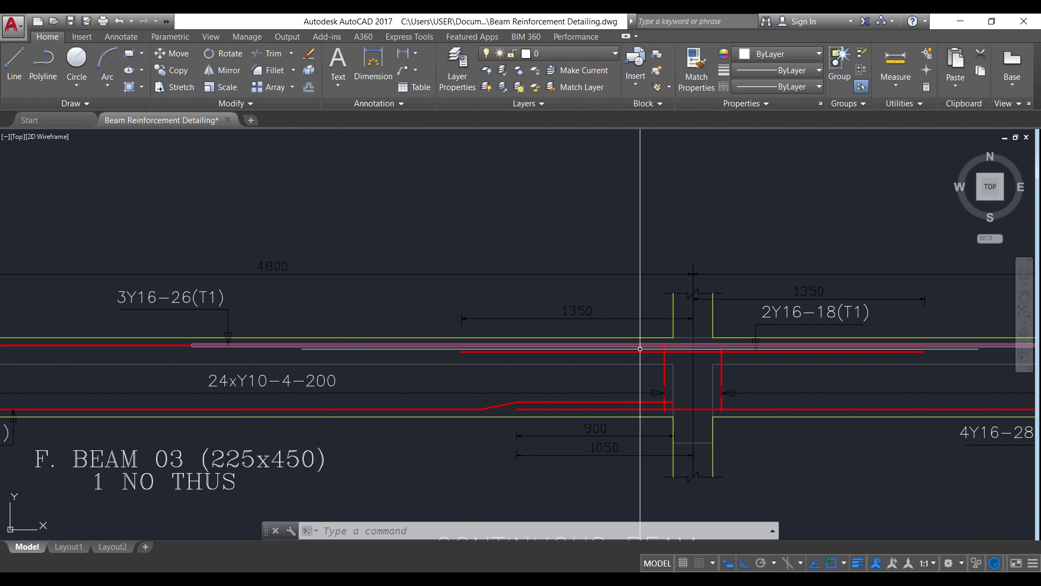
pyautogui.scroll(-2, 358, 298)
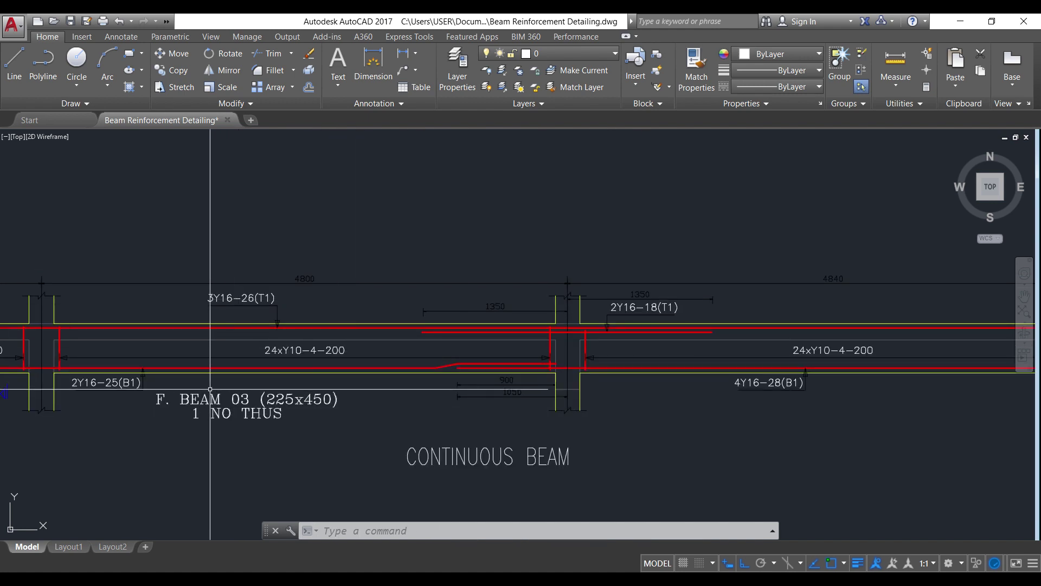
pyautogui.scroll(2, 482, 363)
pyautogui.click(364, 336)
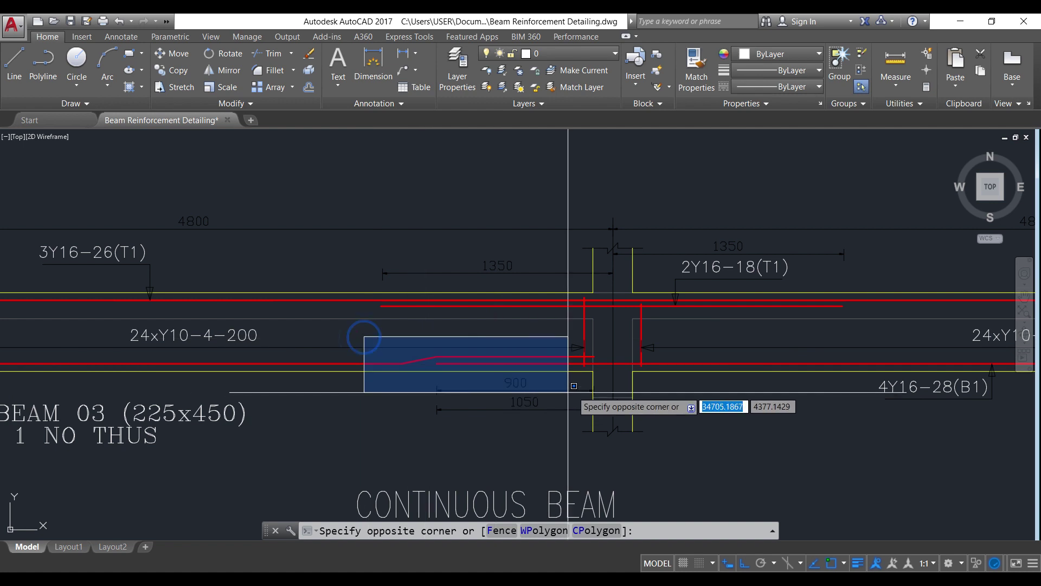
pyautogui.scroll(2, 544, 370)
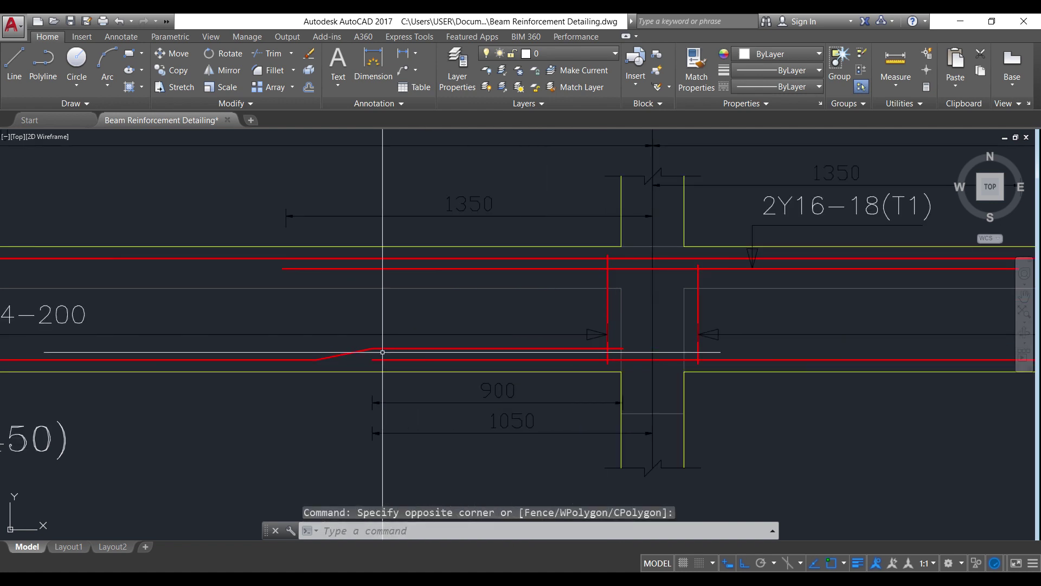
# Step: Bring up "continous beam.PNG" again, maximize it and enlarge the shear and moment diagrams to 177%
pyautogui.moveTo(649, 579)
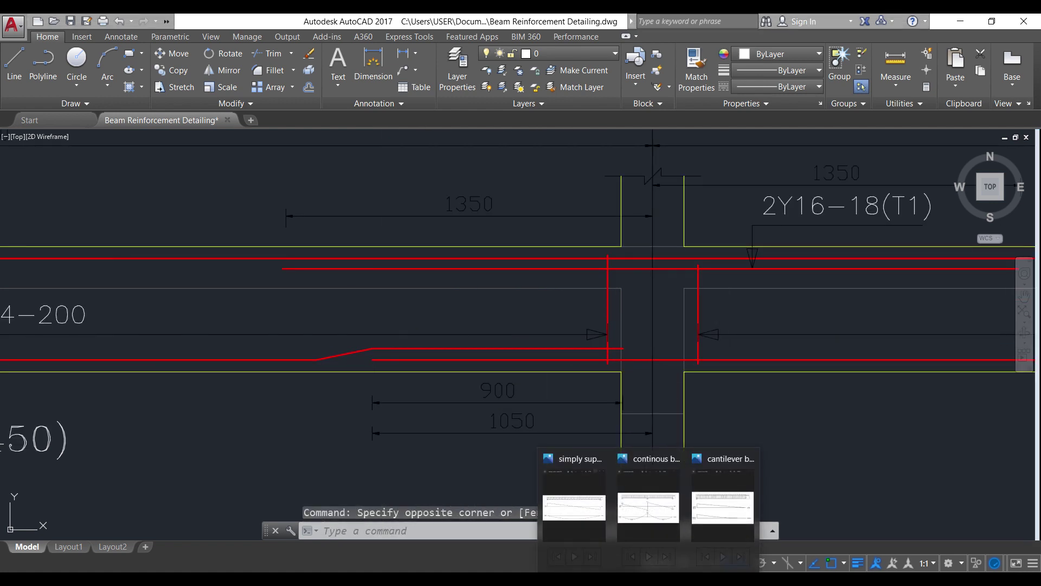
pyautogui.click(647, 510)
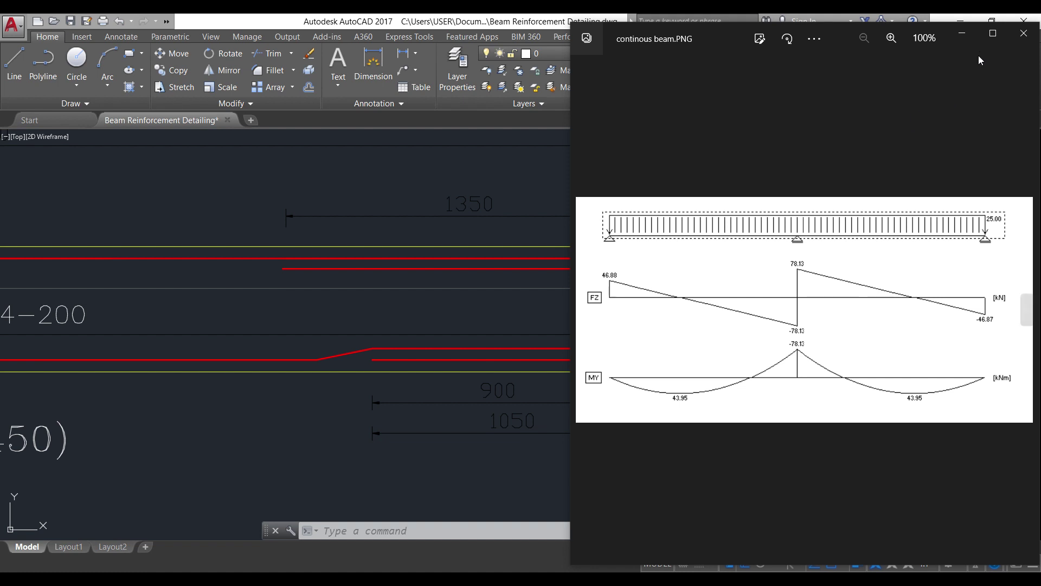
pyautogui.click(991, 37)
pyautogui.scroll(1, 503, 396)
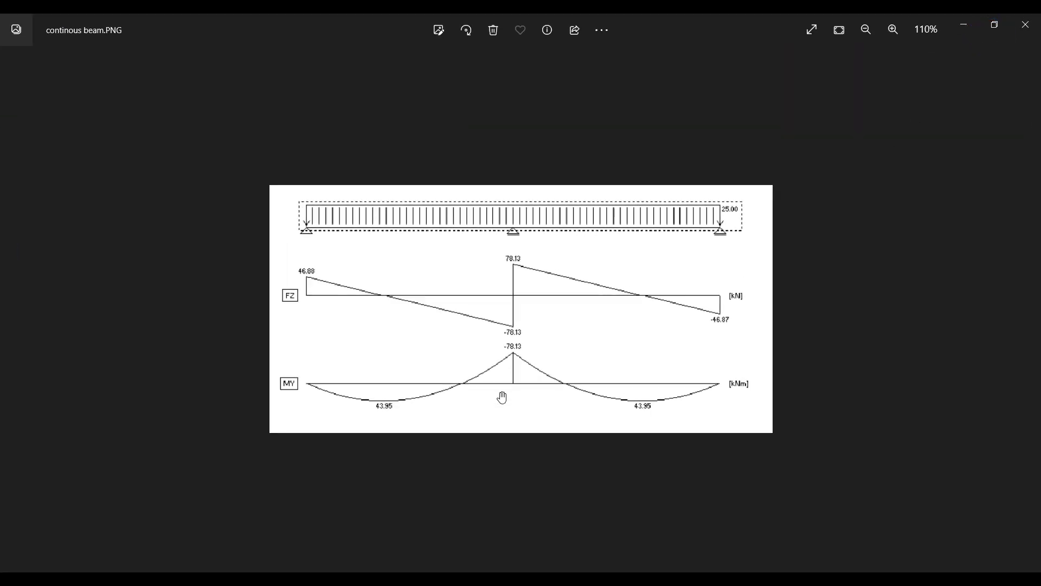
pyautogui.click(897, 27)
pyautogui.click(897, 27)
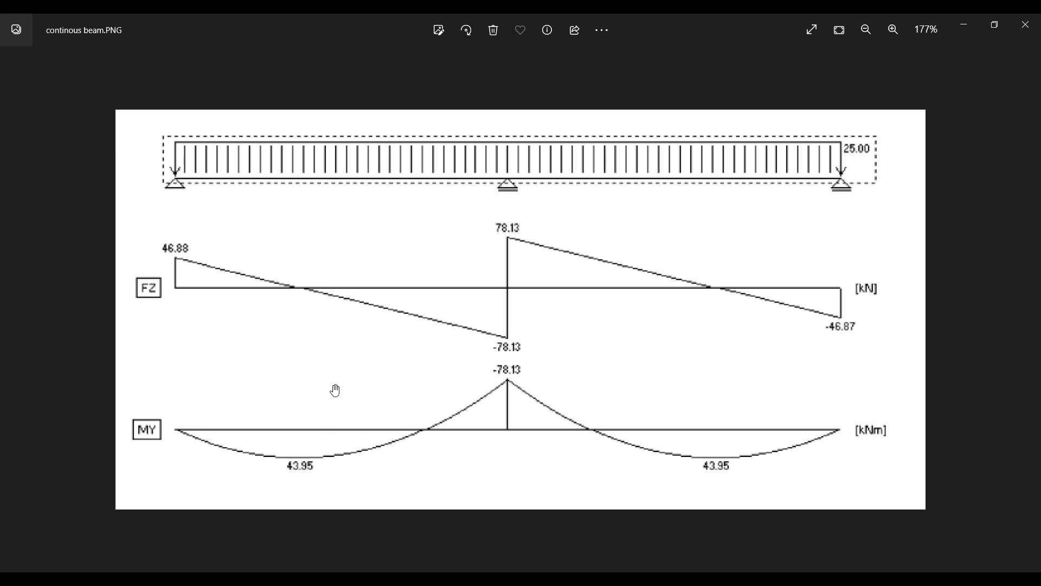
# Step: Minimize the diagram image and point out the bottom-bar lap at the middle support in AutoCAD with a selection window
pyautogui.click(964, 29)
pyautogui.scroll(-4, 341, 320)
pyautogui.scroll(4, 301, 348)
pyautogui.click(195, 273)
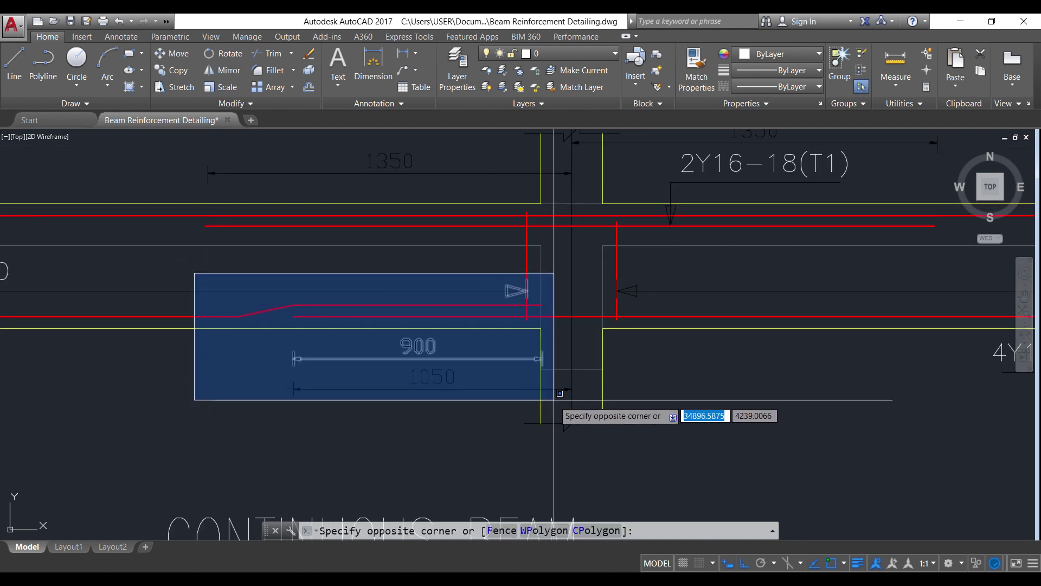
pyautogui.click(436, 271)
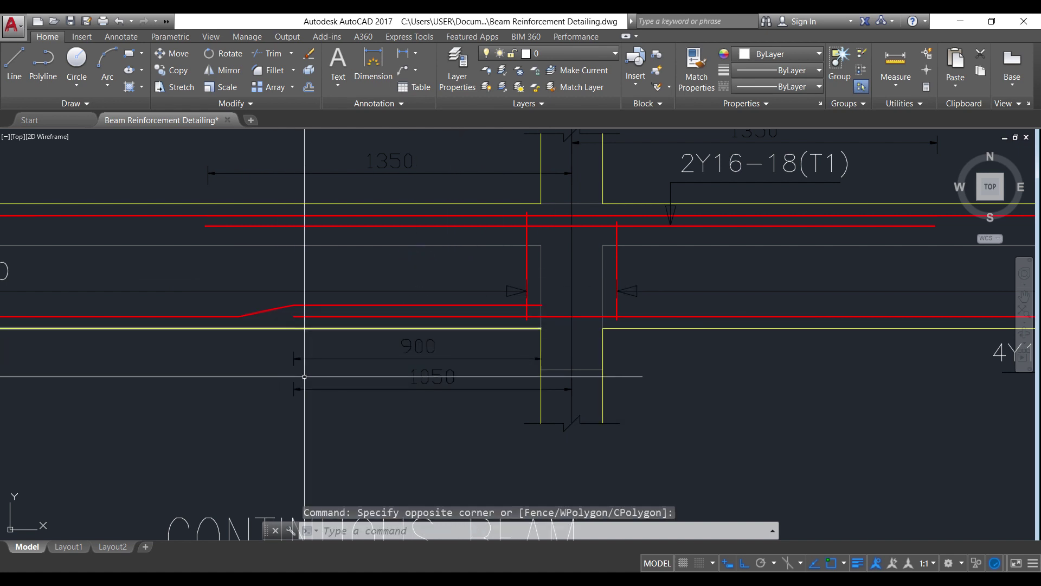
# Step: Go to the cantilever beam drawing F. BEAM 02 (225x450) and compare it with the diagrams in "cantilever beam.PNG"
pyautogui.scroll(-10, 320, 387)
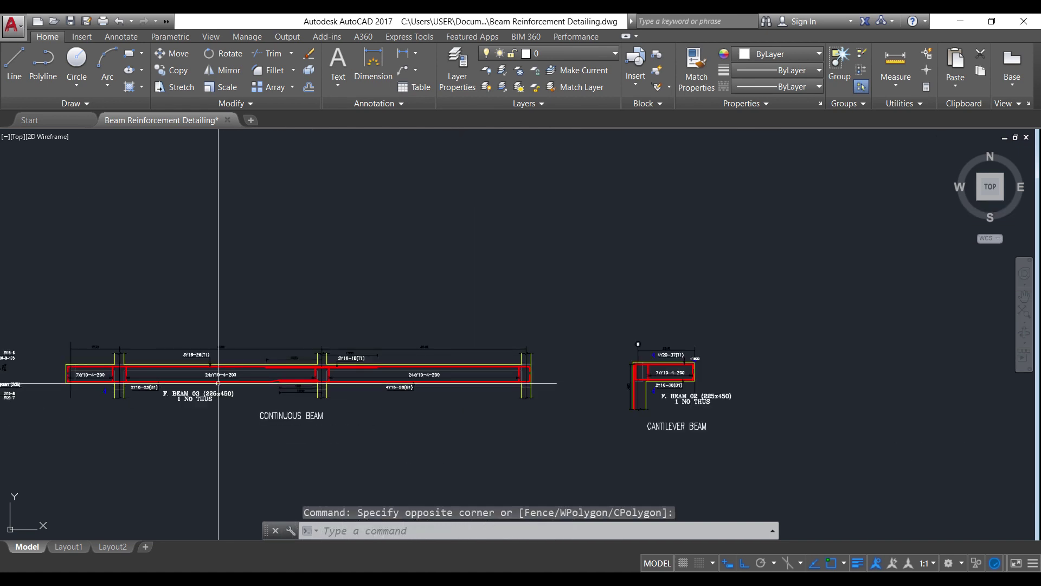
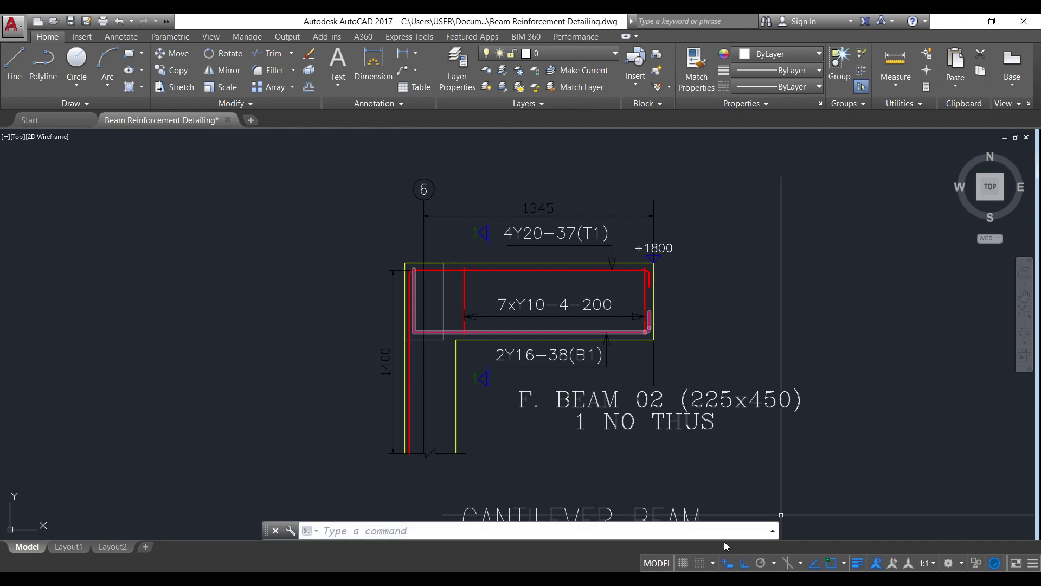
pyautogui.moveTo(760, 579)
pyautogui.click(779, 511)
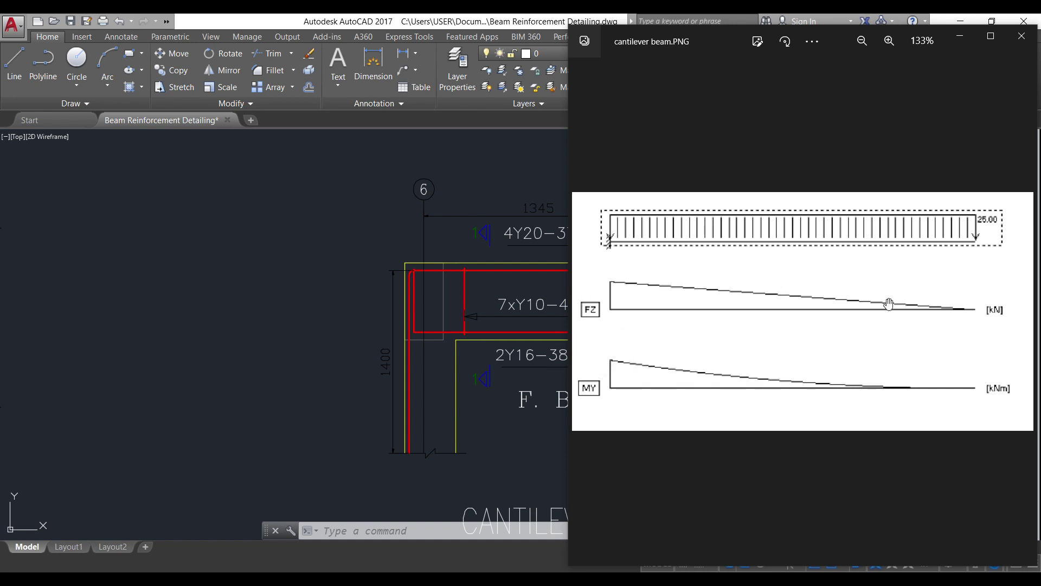
pyautogui.click(959, 37)
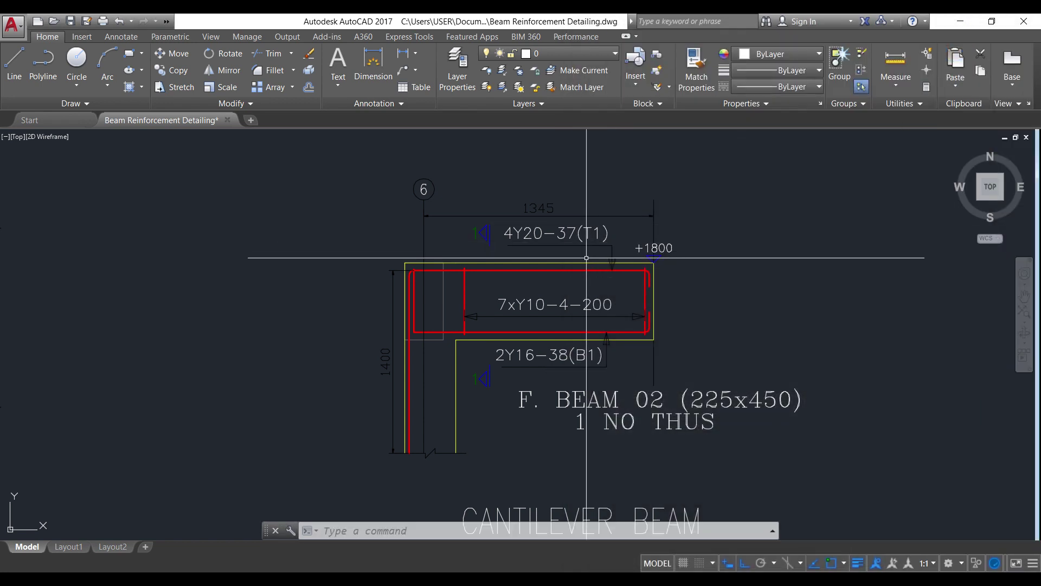
# Step: Examine the cantilever beam's 4Y20-37(T1) top bars, 2Y16-38(B1) bottom bars and their anchorage in the column
pyautogui.scroll(4, 588, 259)
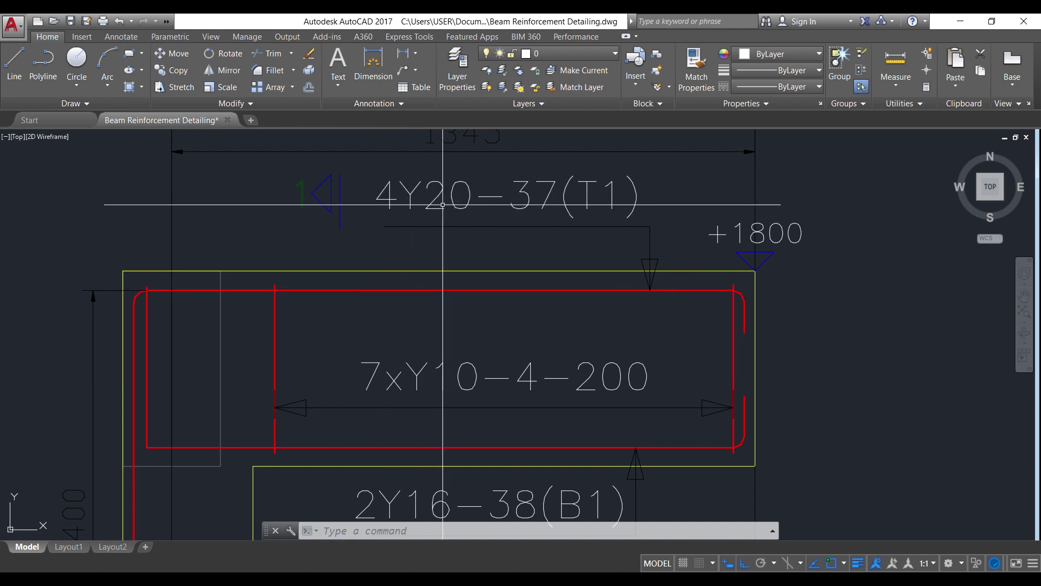
pyautogui.scroll(-2, 573, 301)
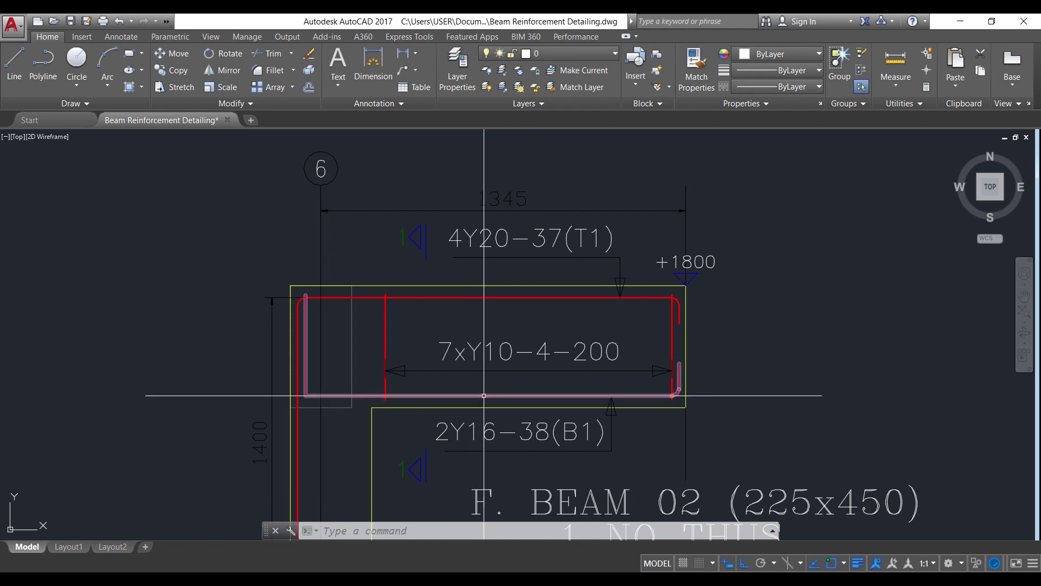
pyautogui.scroll(-3, 309, 288)
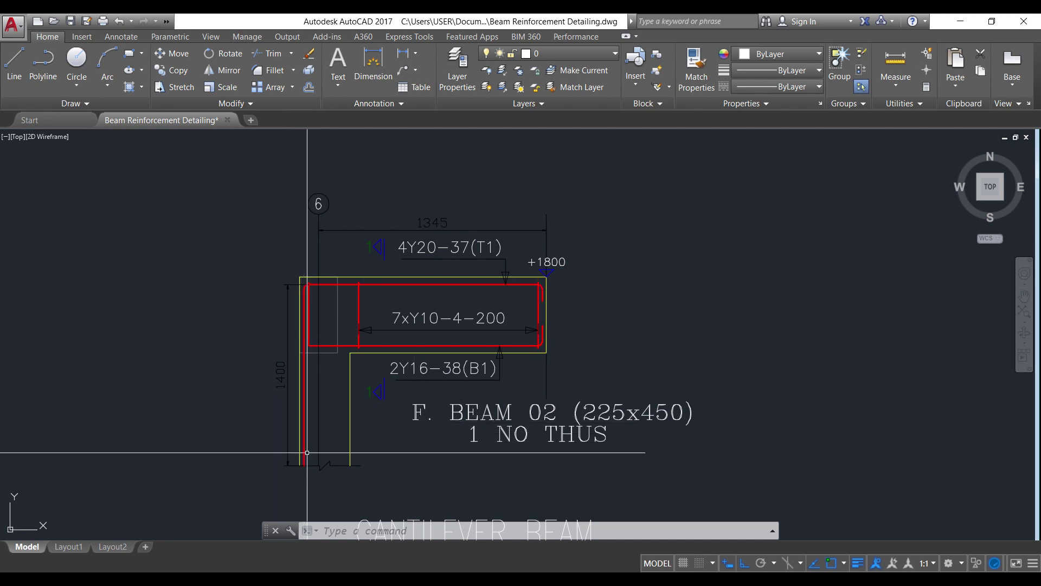
pyautogui.scroll(2, 342, 356)
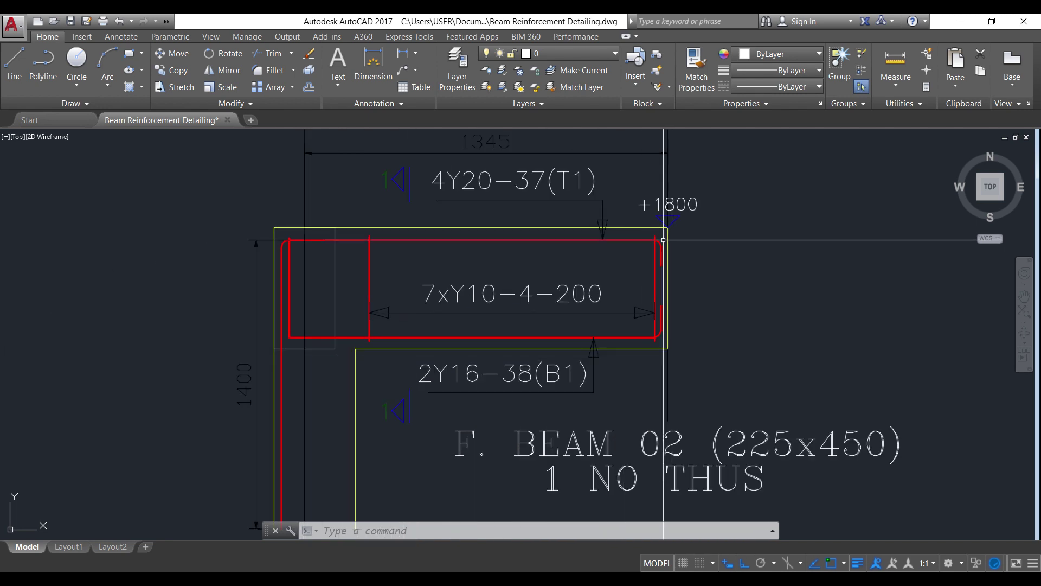
pyautogui.scroll(-2, 325, 238)
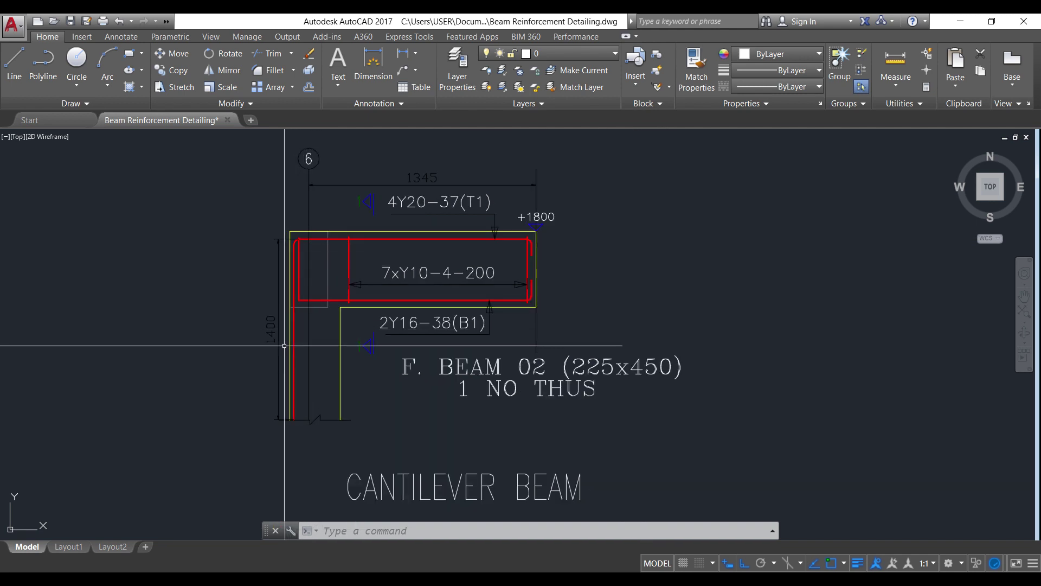